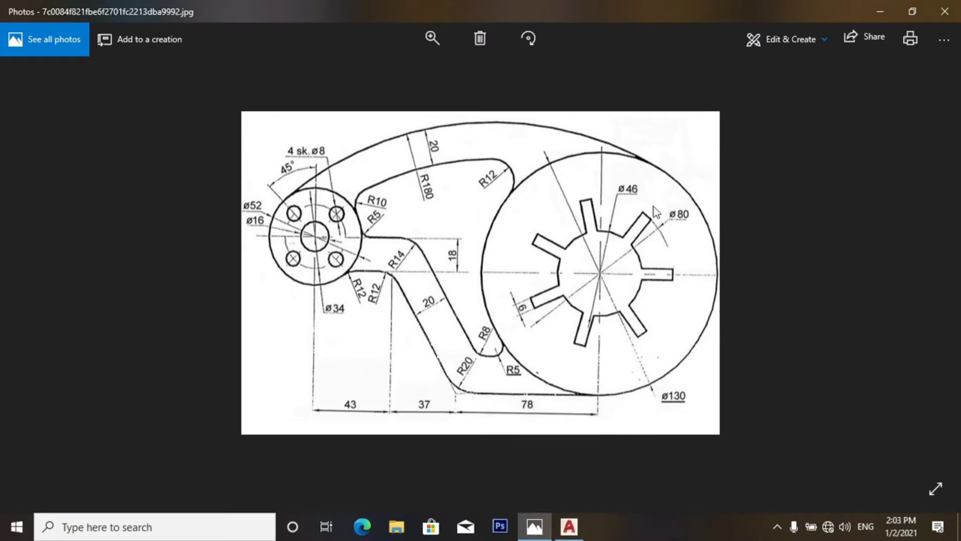
# - Draw a Ø46 circle as the wheel's centre hole
pyautogui.click(569, 527)
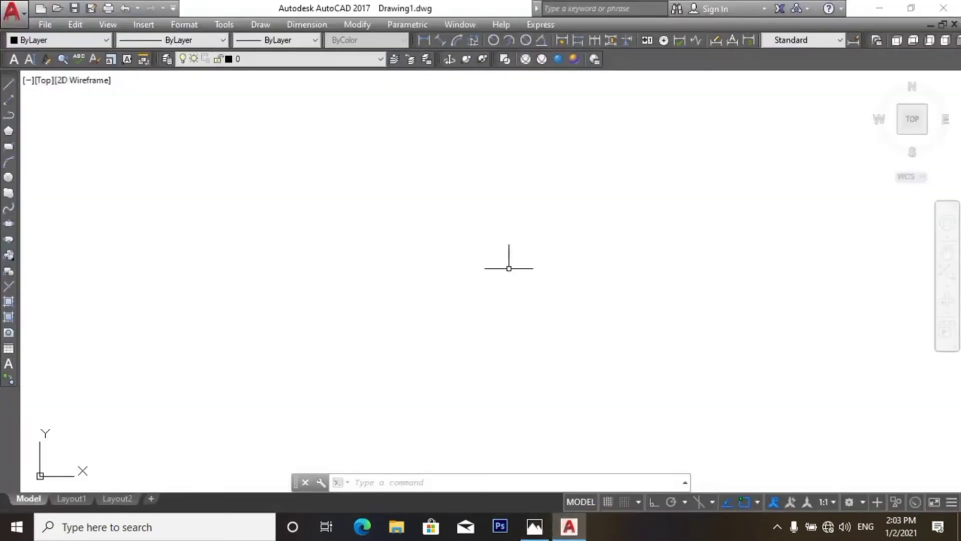
pyautogui.write('c')
pyautogui.press('Return')
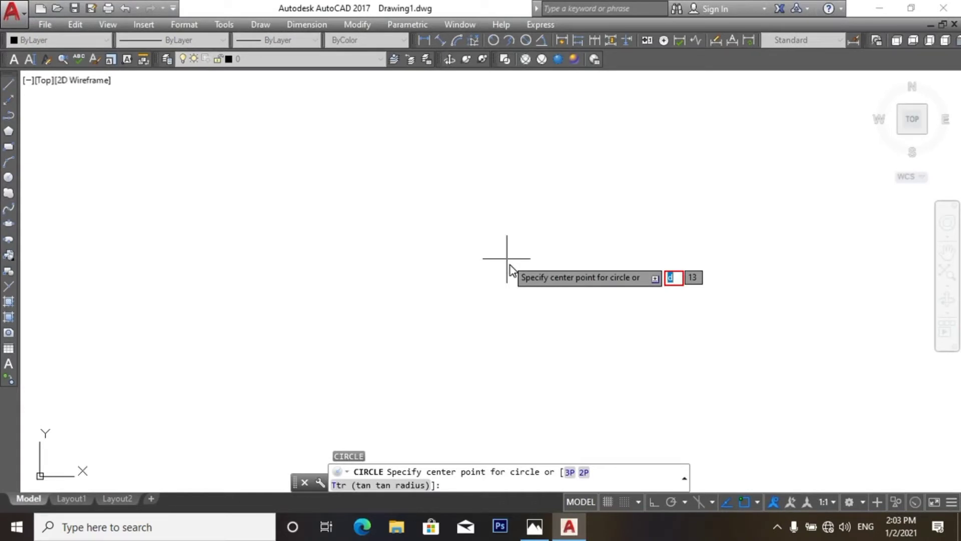
pyautogui.press('Escape')
pyautogui.click(262, 25)
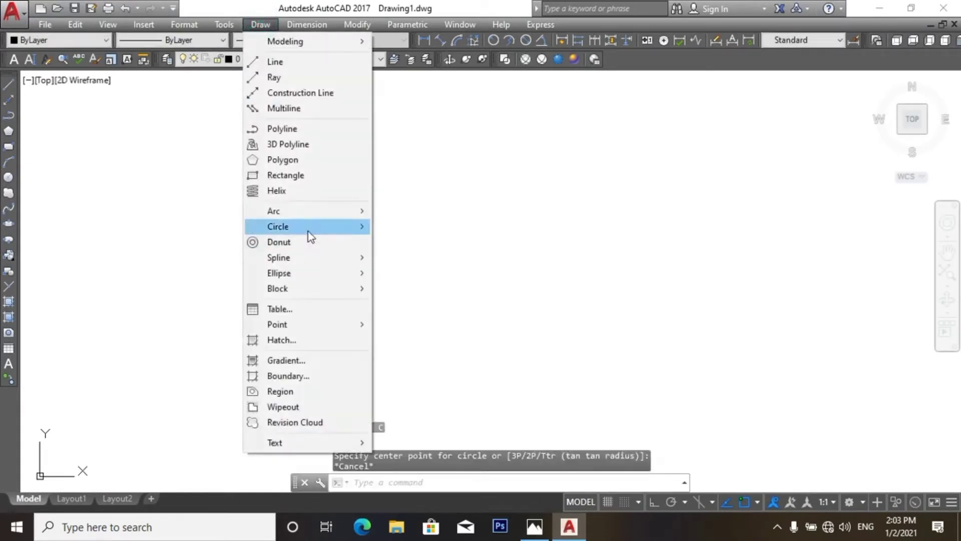
pyautogui.click(441, 243)
pyautogui.click(467, 279)
pyautogui.write('46')
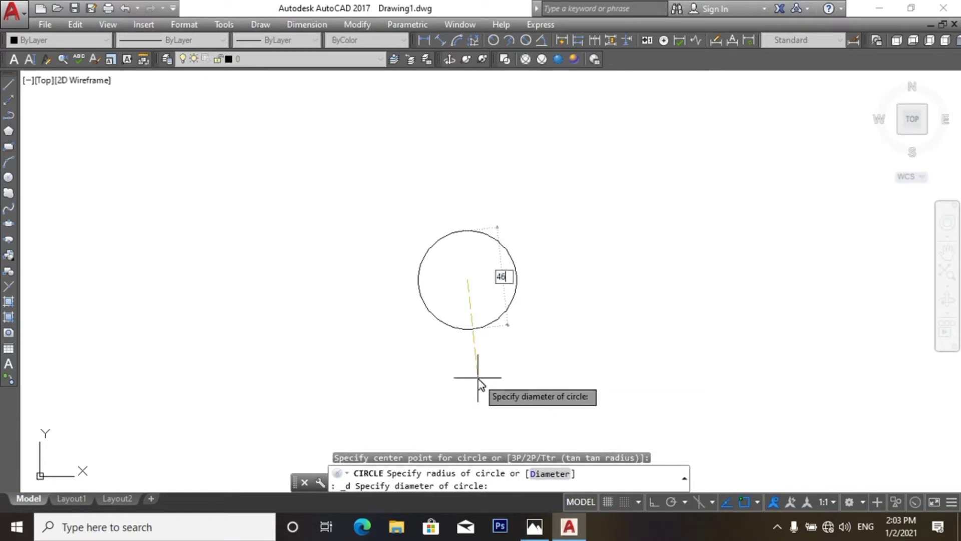
pyautogui.press('Return')
pyautogui.scroll(3, 490, 314)
pyautogui.scroll(-3, 513, 307)
# - Turn off the UCS icon at origin so the axis icon stays in the corner
pyautogui.click(108, 25)
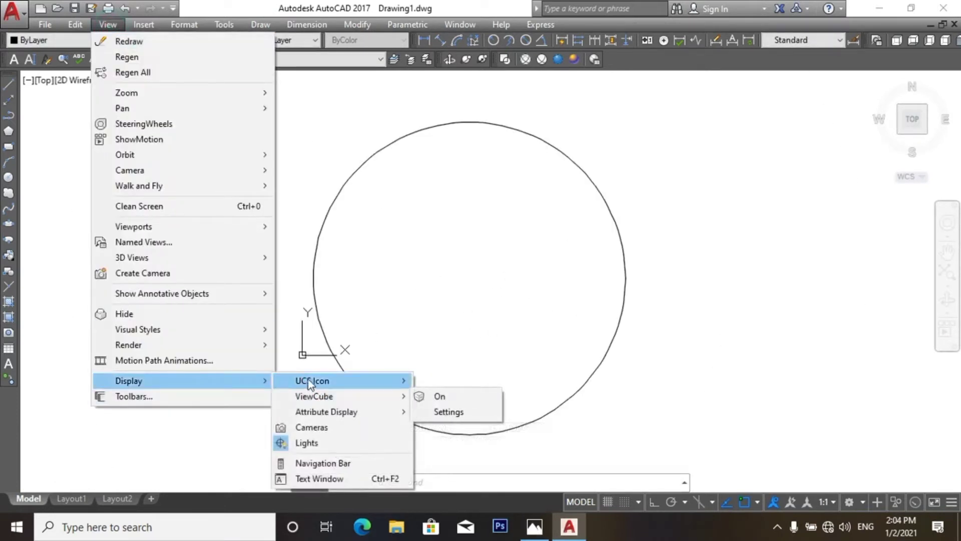
pyautogui.moveTo(311, 381)
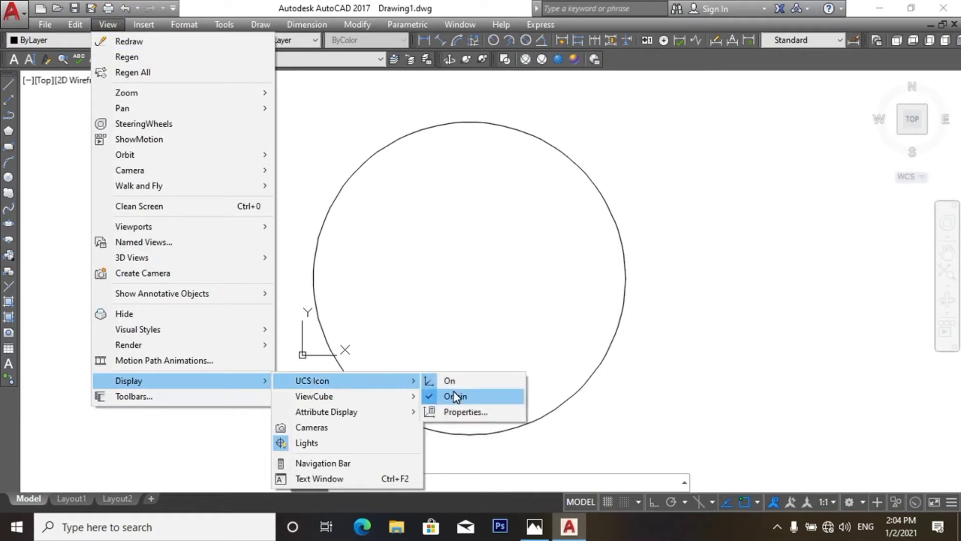
pyautogui.click(455, 396)
pyautogui.scroll(-3, 446, 375)
pyautogui.scroll(2, 500, 426)
pyautogui.click(568, 526)
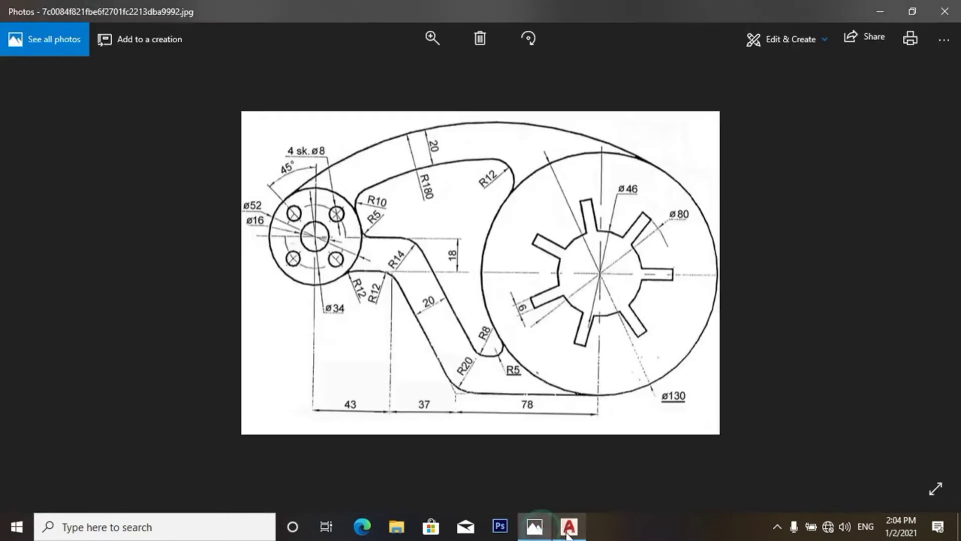
pyautogui.click(568, 529)
# - Add Ø80 and Ø130 circles concentric with the Ø46 circle
pyautogui.click(261, 24)
pyautogui.moveTo(278, 226)
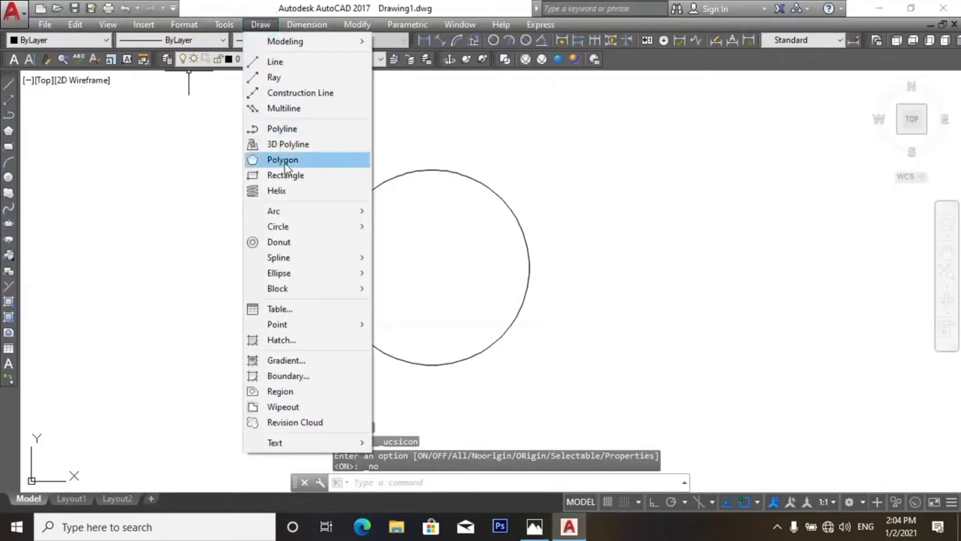
pyautogui.click(420, 243)
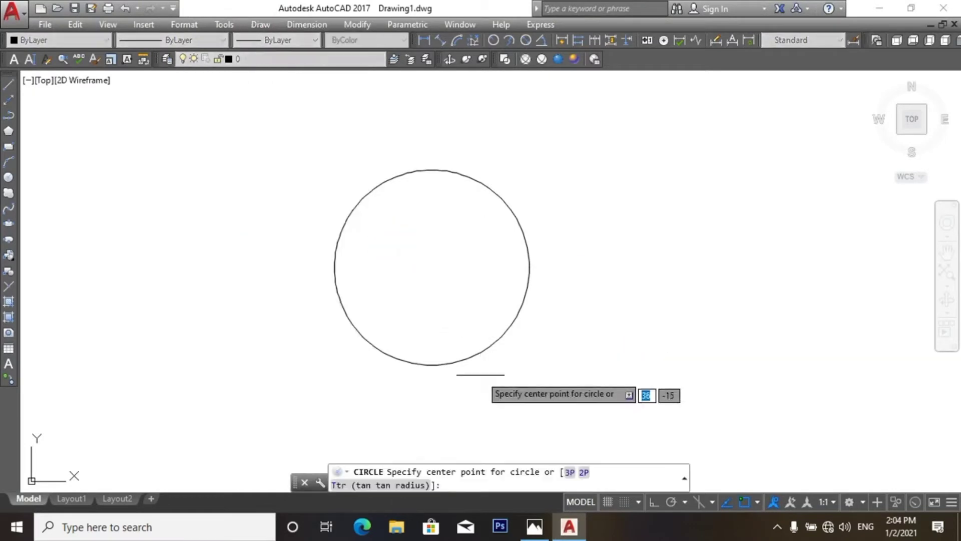
pyautogui.click(431, 268)
pyautogui.press('Return')
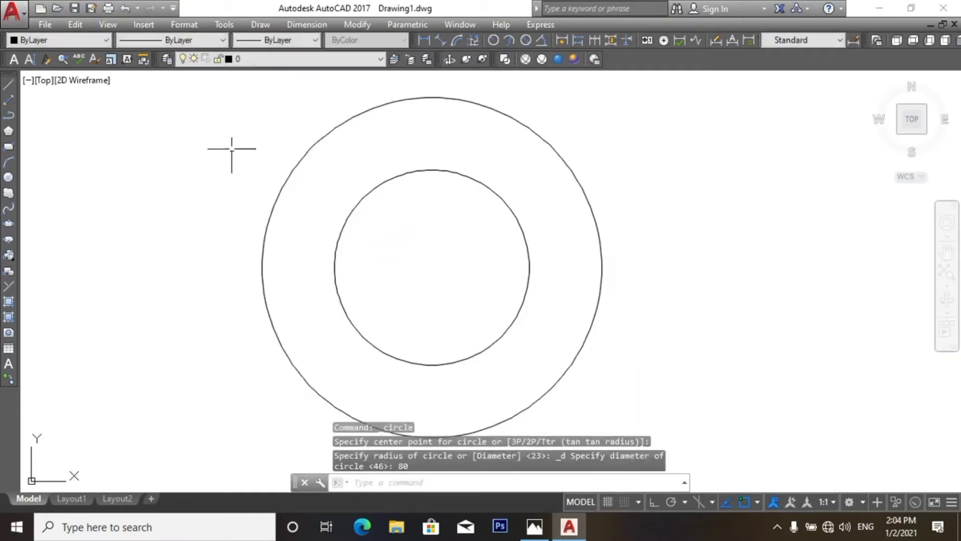
pyautogui.click(255, 24)
pyautogui.moveTo(278, 226)
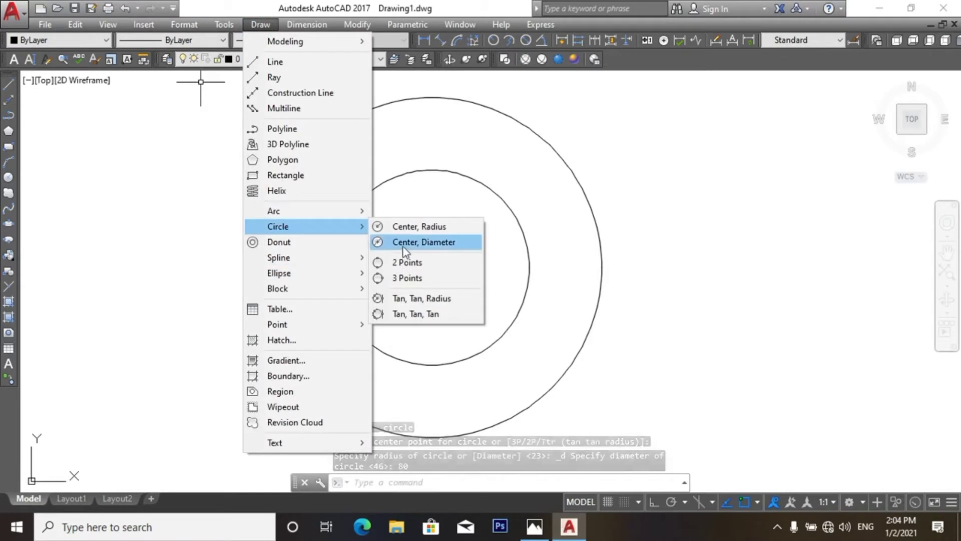
pyautogui.click(421, 242)
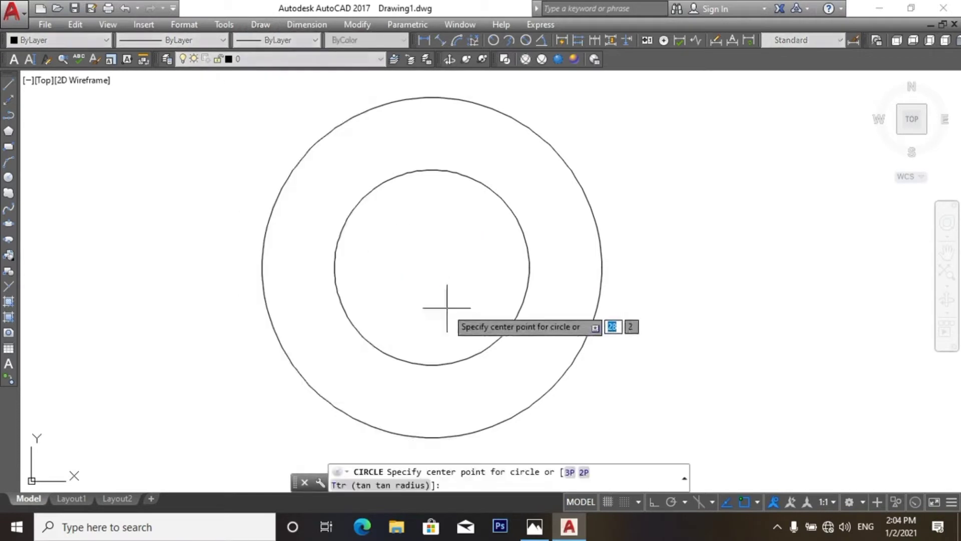
pyautogui.click(431, 268)
pyautogui.press('Return')
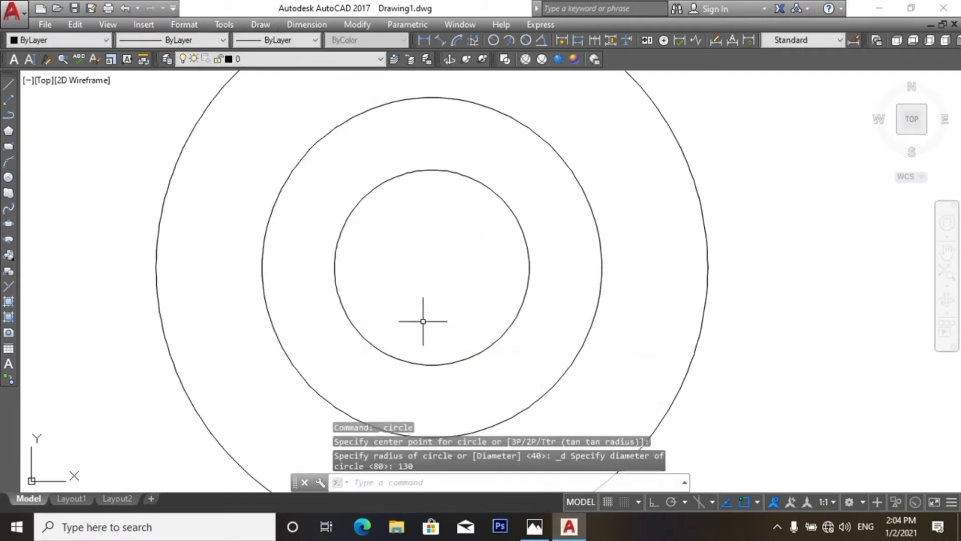
pyautogui.scroll(-4, 479, 264)
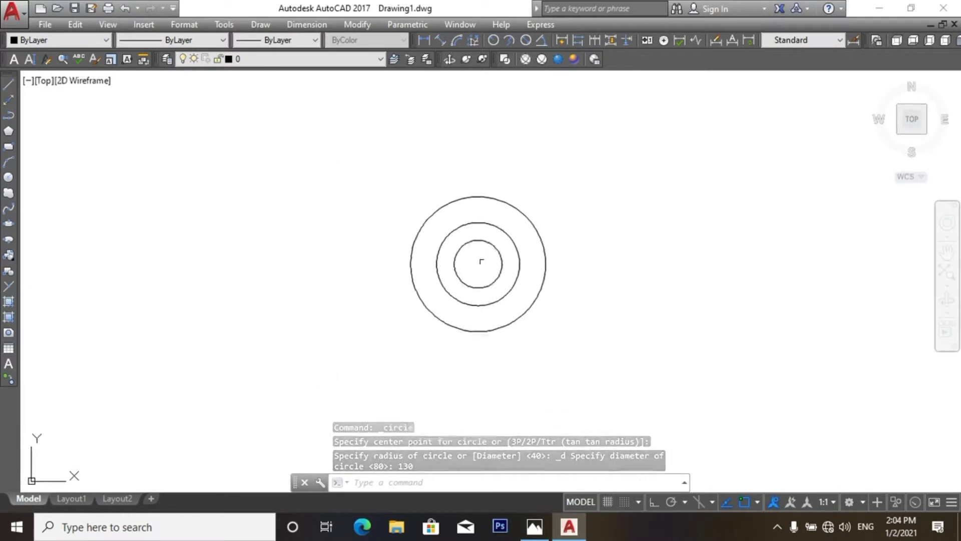
pyautogui.scroll(2, 495, 350)
pyautogui.click(535, 526)
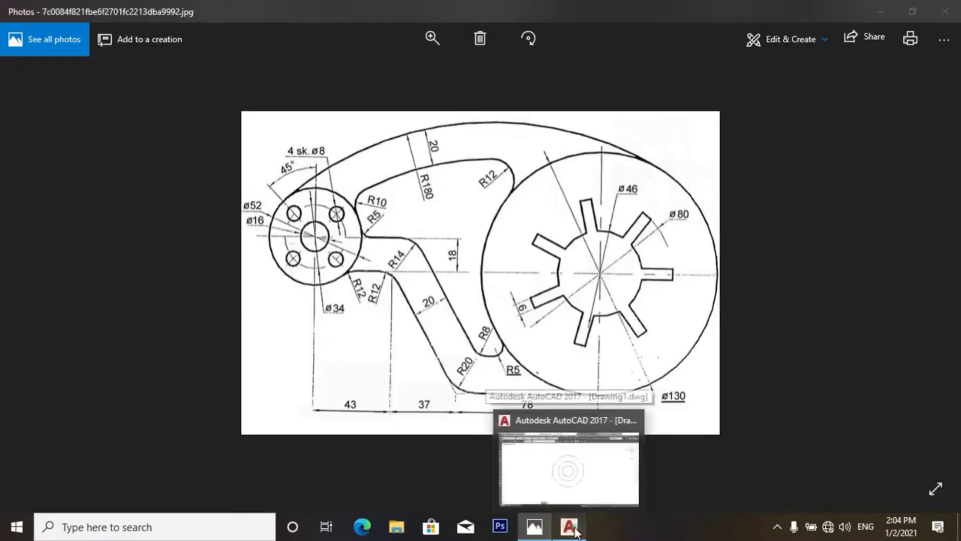
# - Draw the tooth's two side lines, offset 3 either side of a radial line, erasing the original
pyautogui.click(569, 526)
pyautogui.scroll(3, 515, 270)
pyautogui.write('l')
pyautogui.press('Return')
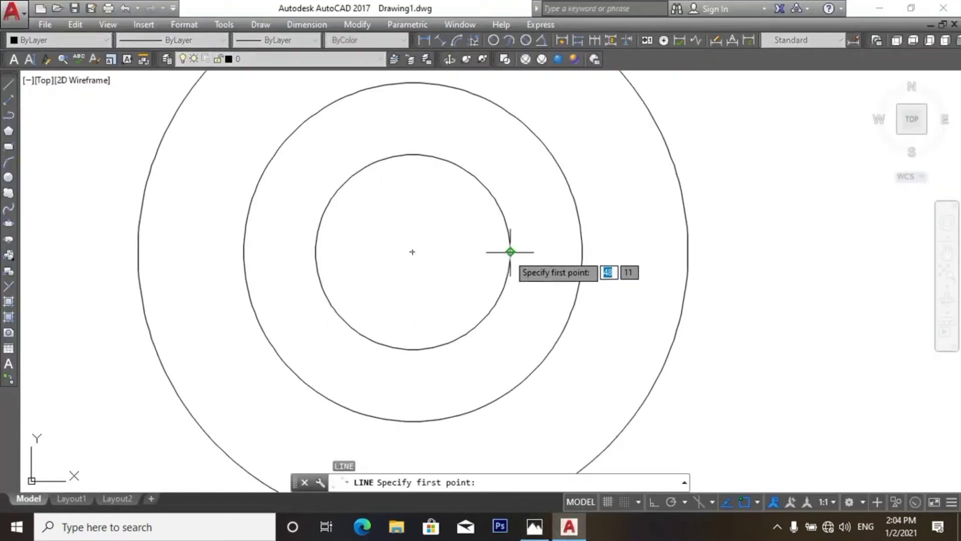
pyautogui.click(511, 251)
pyautogui.click(583, 251)
pyautogui.press('Return')
pyautogui.write('o')
pyautogui.press('Return')
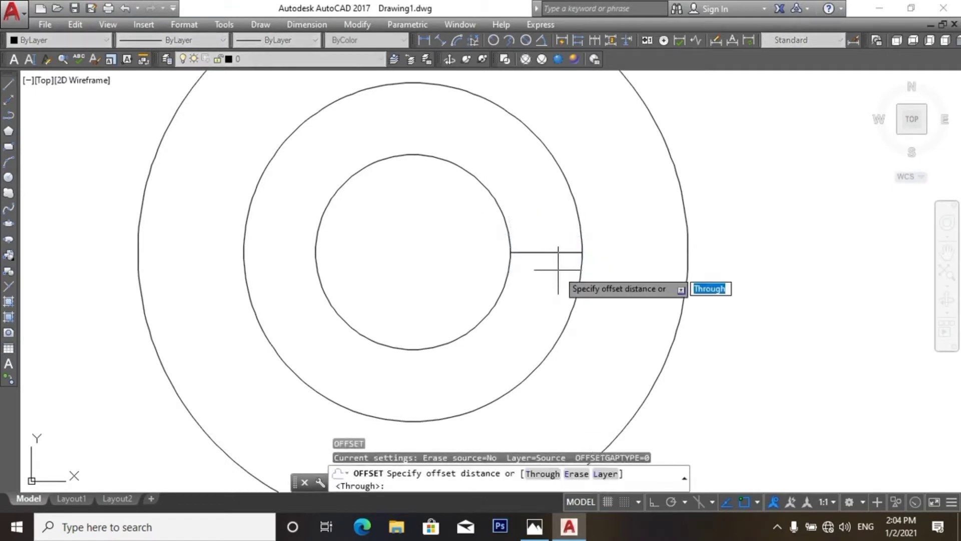
pyautogui.write('3')
pyautogui.press('Return')
pyautogui.click(559, 252)
pyautogui.click(554, 268)
pyautogui.scroll(2, 551, 246)
pyautogui.click(549, 256)
pyautogui.click(545, 231)
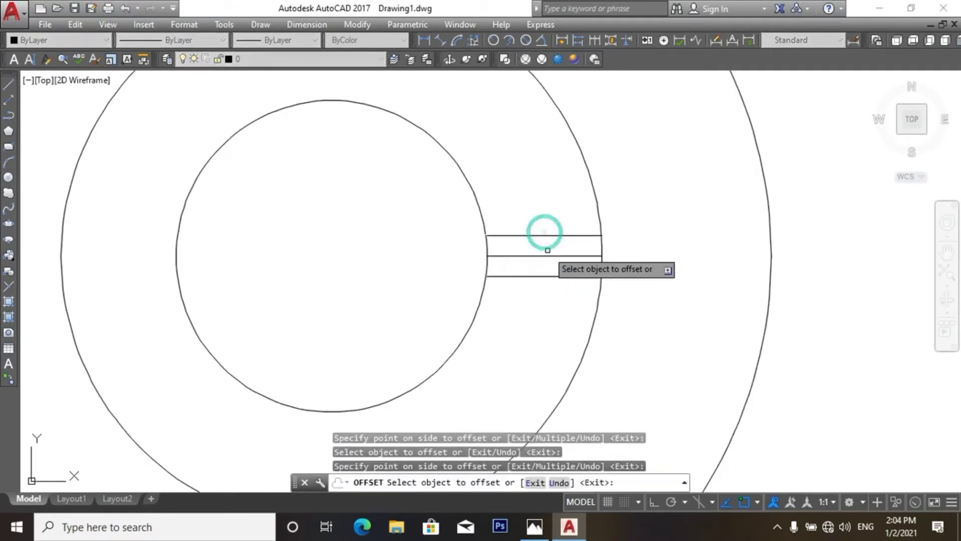
pyautogui.press('Escape')
pyautogui.click(548, 254)
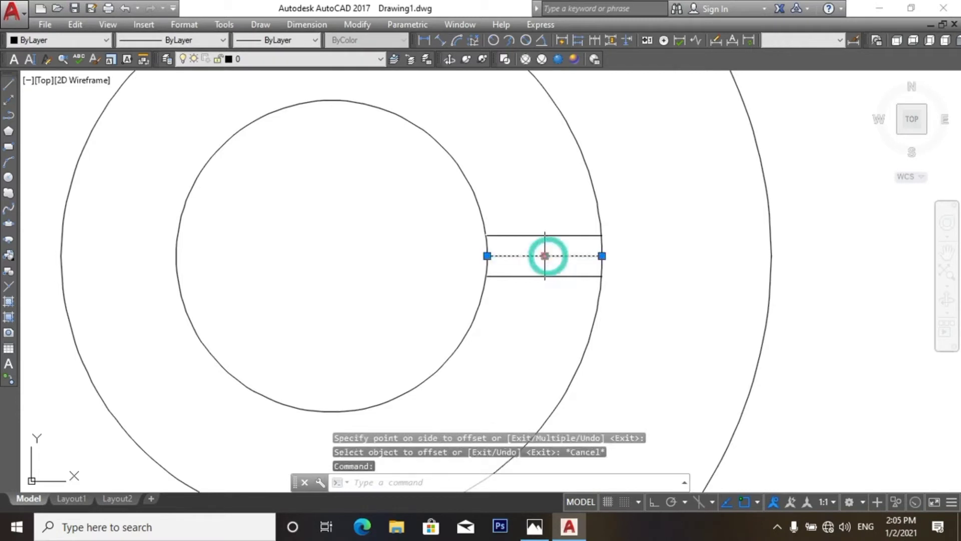
pyautogui.press('Delete')
pyautogui.scroll(-4, 549, 255)
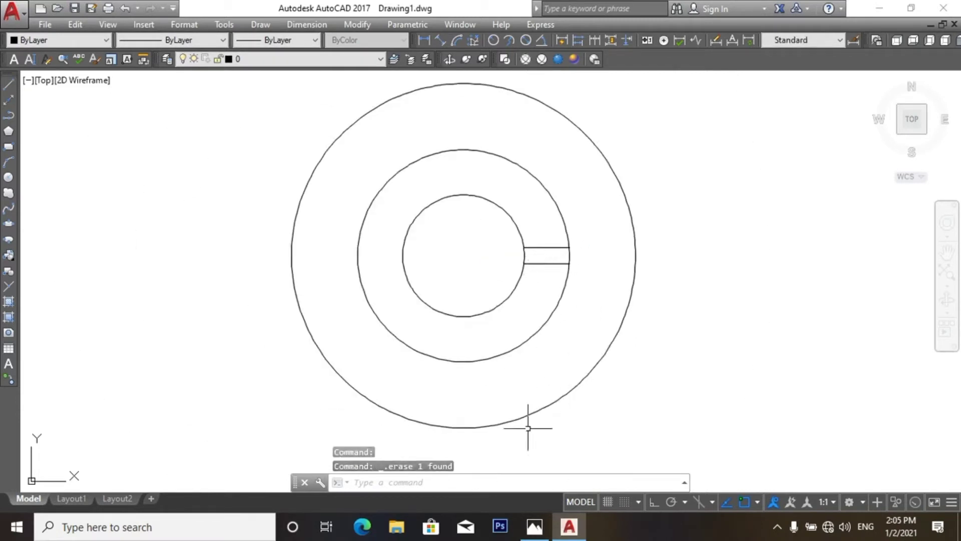
# - Extend both tooth side lines inward to the Ø46 circle
pyautogui.click(534, 526)
pyautogui.click(569, 525)
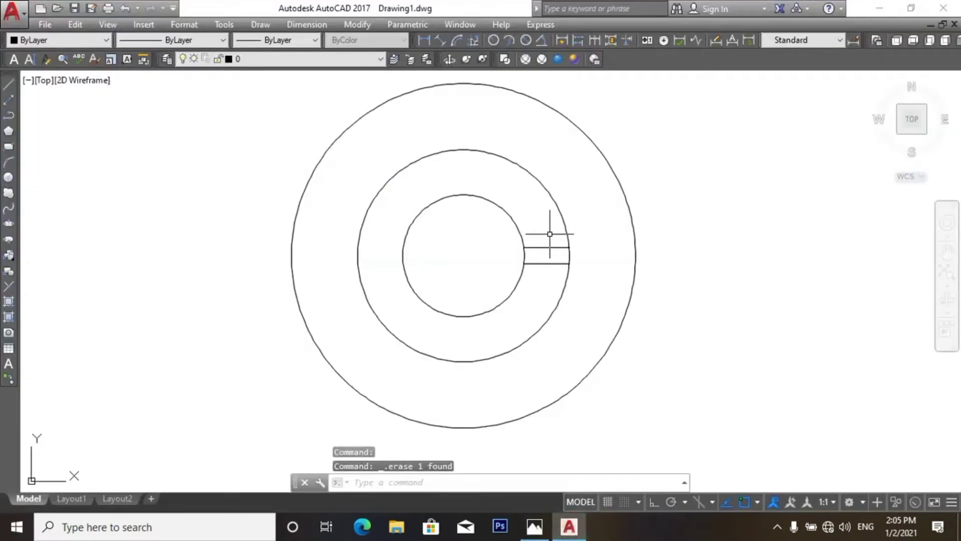
pyautogui.write('tr')
pyautogui.press('Return')
pyautogui.press('Return')
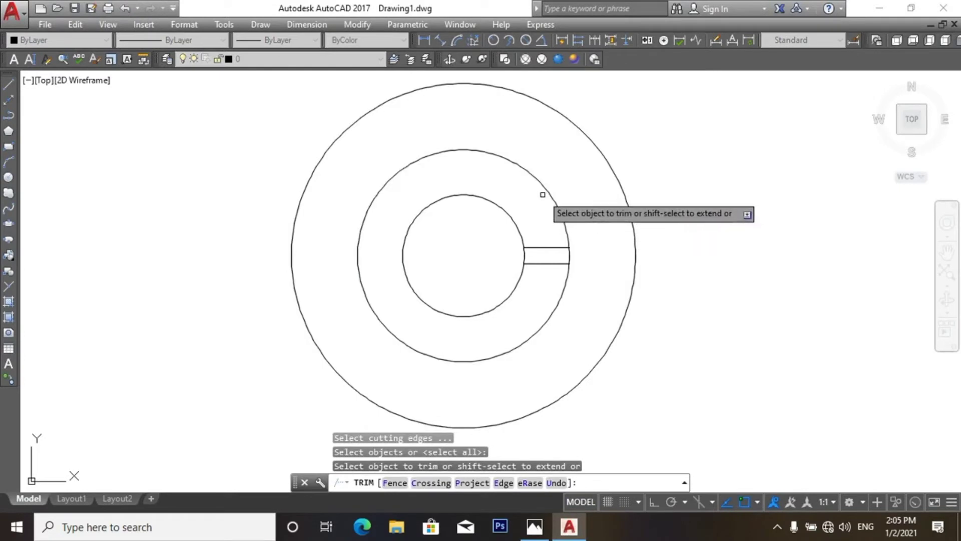
pyautogui.hotkey('ctrl', 'z')
pyautogui.hotkey('ctrl', 'z')
pyautogui.hotkey('ctrl', 'z')
pyautogui.scroll(2, 542, 243)
pyautogui.write('e')
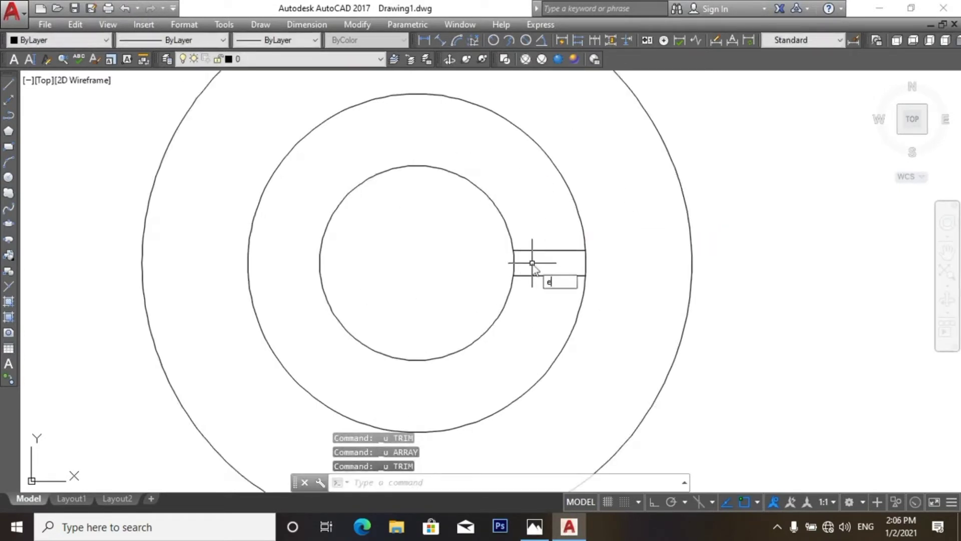
pyautogui.press('Return')
pyautogui.click(511, 252)
pyautogui.press('Return')
pyautogui.click(561, 232)
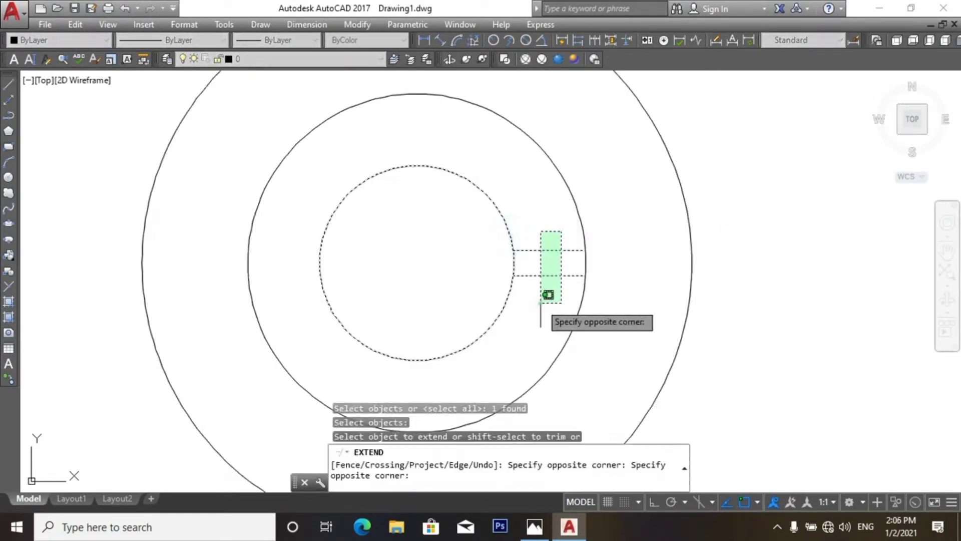
pyautogui.click(549, 295)
pyautogui.press('Return')
# - Trim the Ø80 circle outside the tooth and the arc across the tooth's base
pyautogui.write('tr')
pyautogui.press('Return')
pyautogui.press('Return')
pyautogui.click(567, 189)
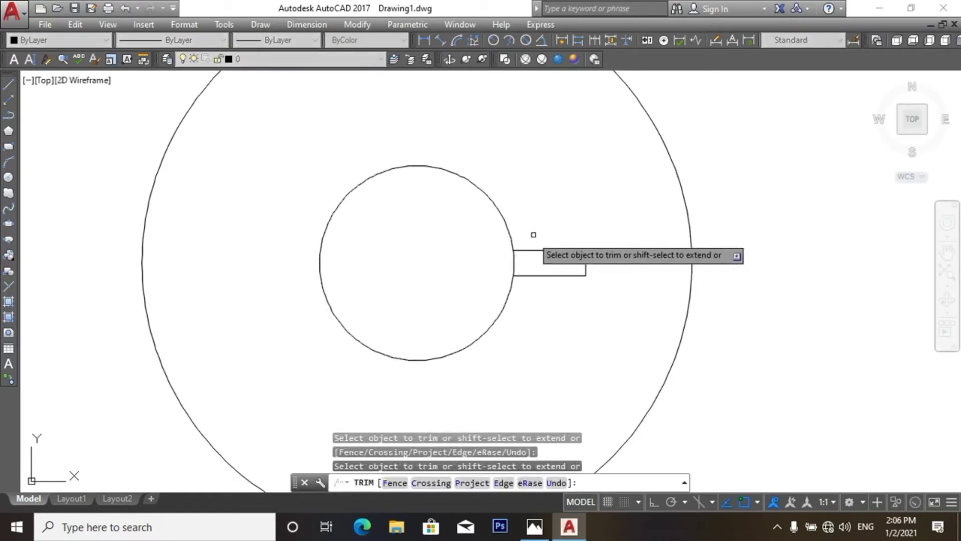
pyautogui.press('Return')
pyautogui.scroll(4, 526, 252)
pyautogui.press('Return')
pyautogui.scroll(-4, 529, 249)
pyautogui.moveTo(471, 266); pyautogui.dragTo(542, 262)
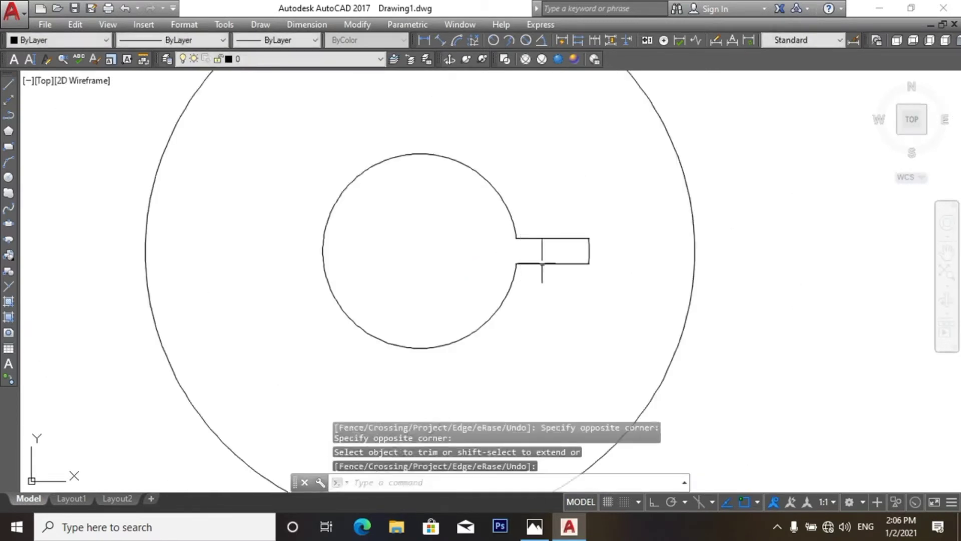
# - Polar-array the tooth's three lines into 5 copies around the wheel centre
pyautogui.press('Return')
pyautogui.write('ar')
pyautogui.press('Return')
pyautogui.click(592, 215)
pyautogui.click(518, 308)
pyautogui.press('Return')
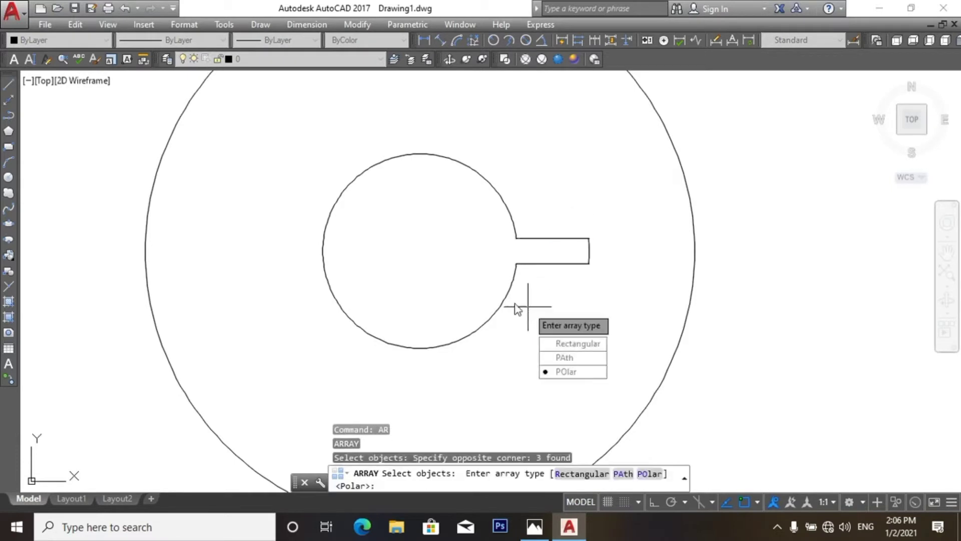
pyautogui.click(572, 372)
pyautogui.click(421, 251)
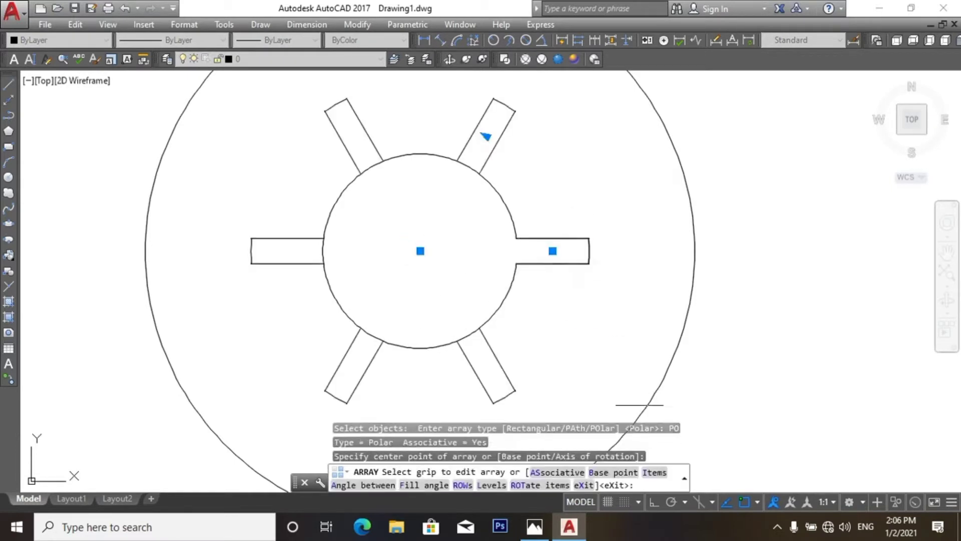
pyautogui.click(653, 473)
pyautogui.write('5')
pyautogui.press('Return')
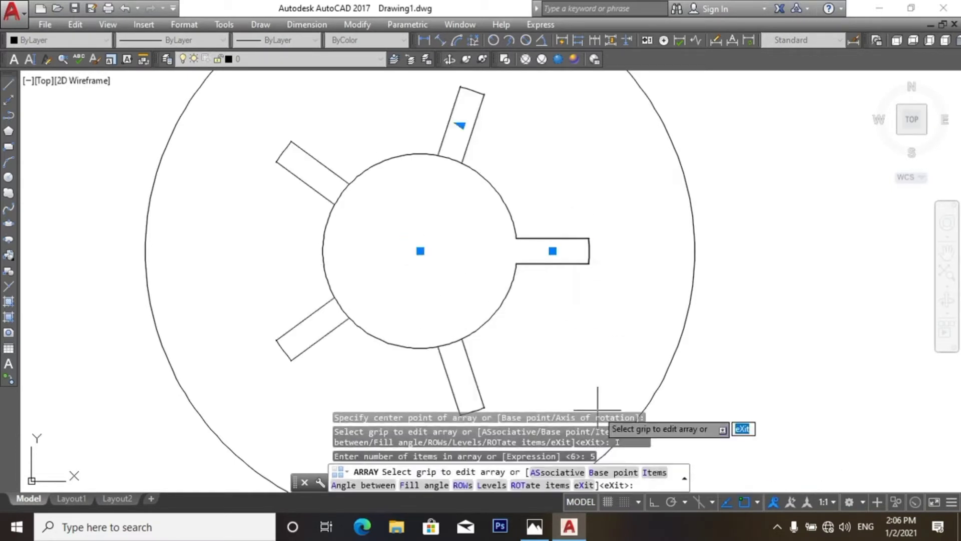
pyautogui.press('Escape')
# - Trim the Ø46 circle arcs inside the remaining four slots
pyautogui.write('tr')
pyautogui.press('Return')
pyautogui.press('Return')
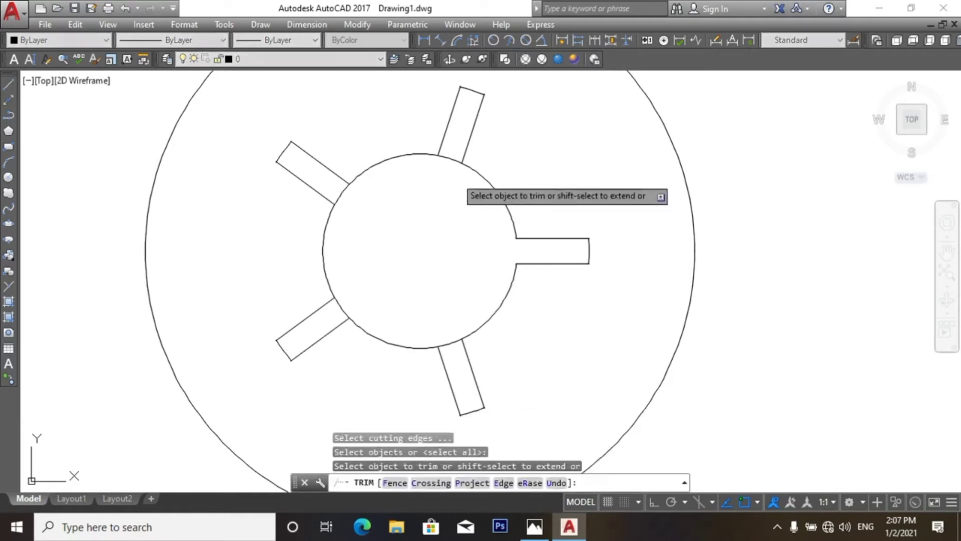
pyautogui.click(450, 156)
pyautogui.click(342, 191)
pyautogui.click(340, 308)
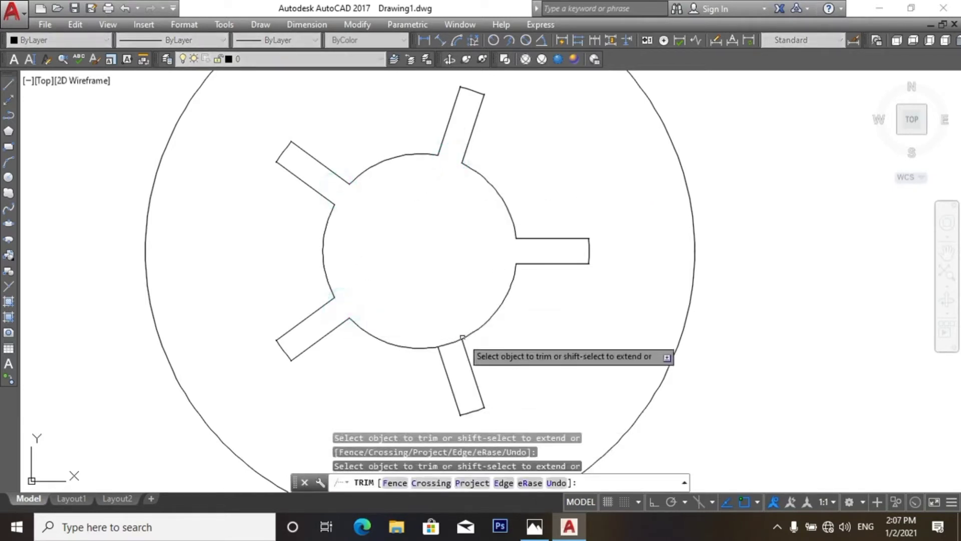
pyautogui.click(452, 343)
pyautogui.press('Escape')
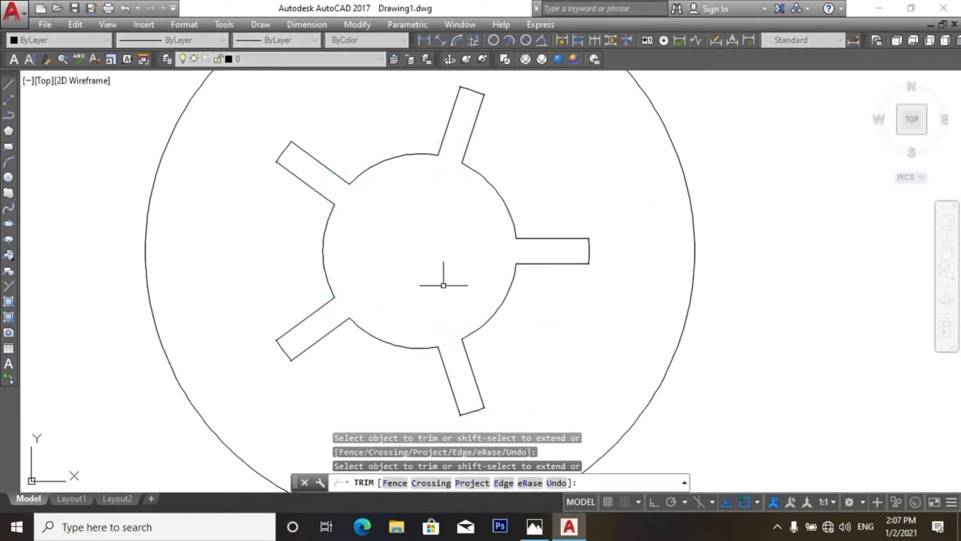
pyautogui.scroll(-4, 444, 273)
pyautogui.moveTo(438, 269); pyautogui.dragTo(583, 280, button='middle')
pyautogui.click(534, 531)
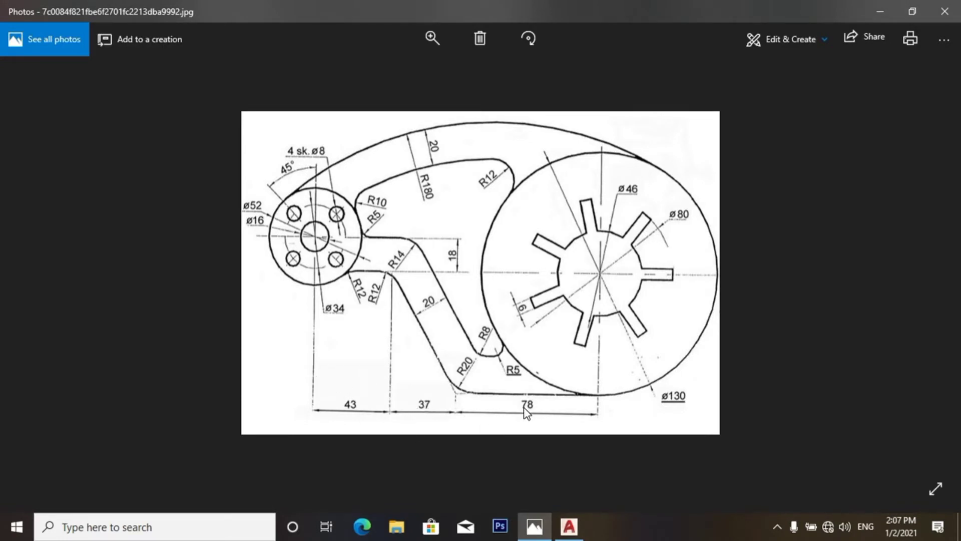
pyautogui.click(569, 527)
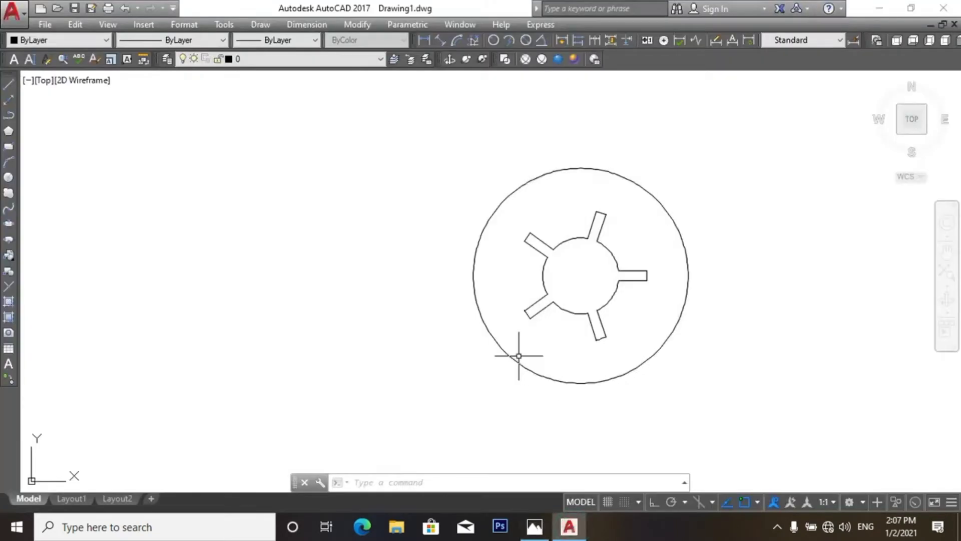
# - With Ortho on, draw a 158 line left from the wheel centre, then 18 upward
pyautogui.write('l')
pyautogui.press('Return')
pyautogui.click(580, 275)
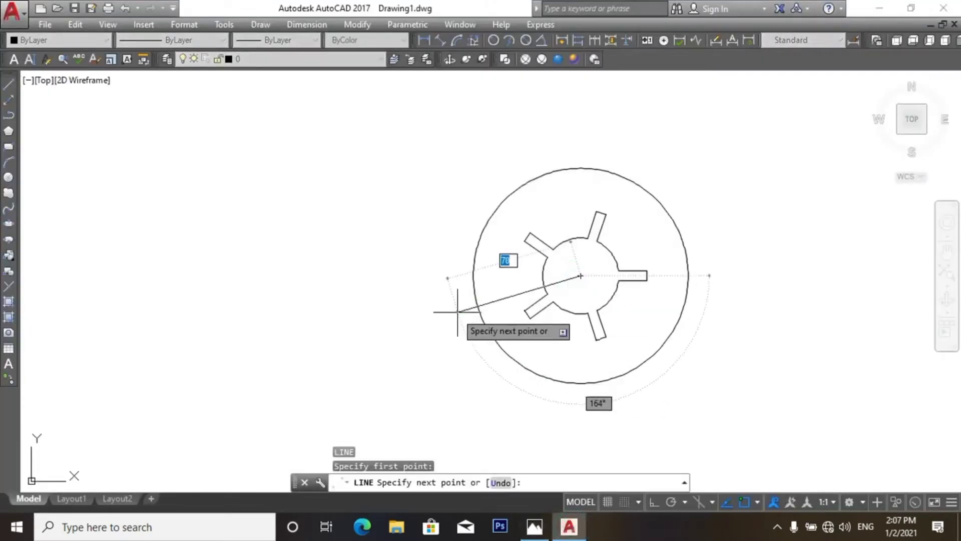
pyautogui.press('F8')
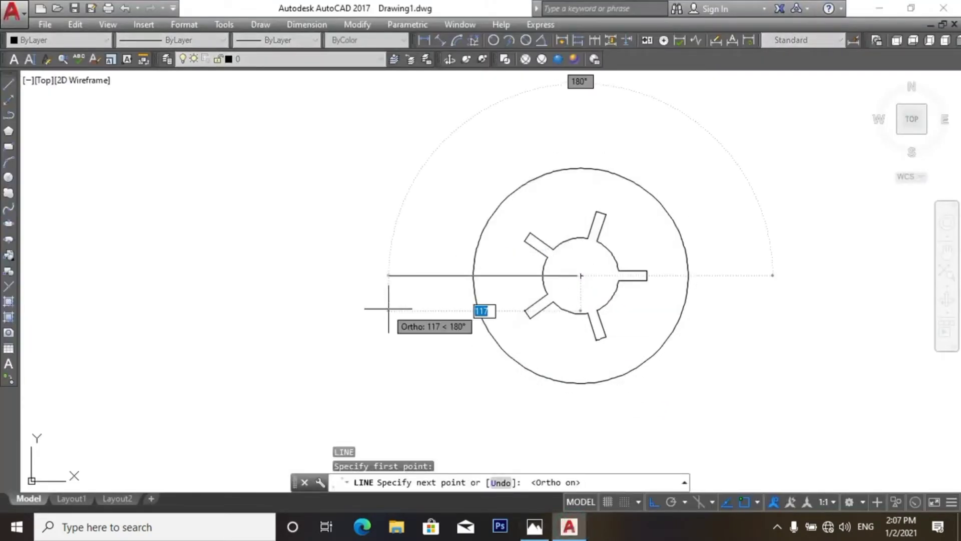
pyautogui.write('158')
pyautogui.press('Return')
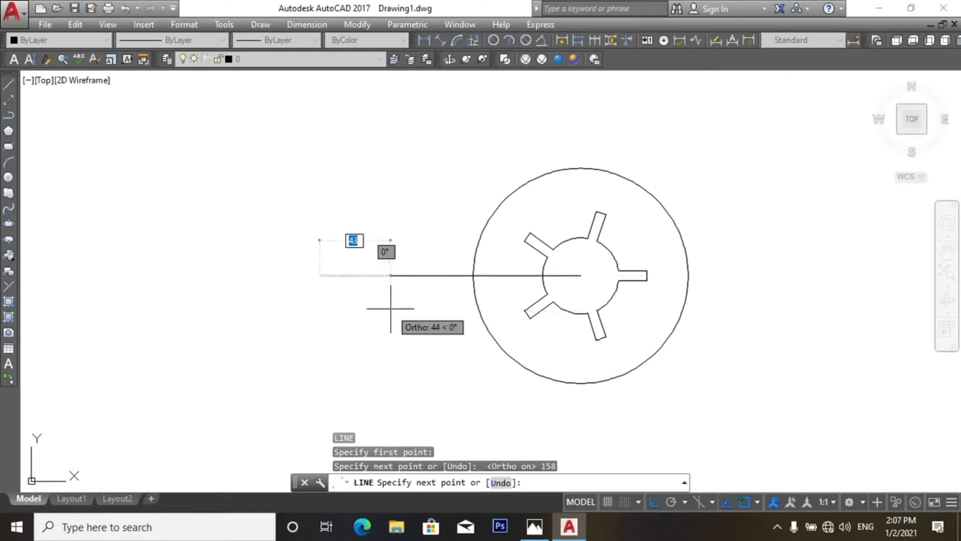
pyautogui.write('18')
pyautogui.press('Return')
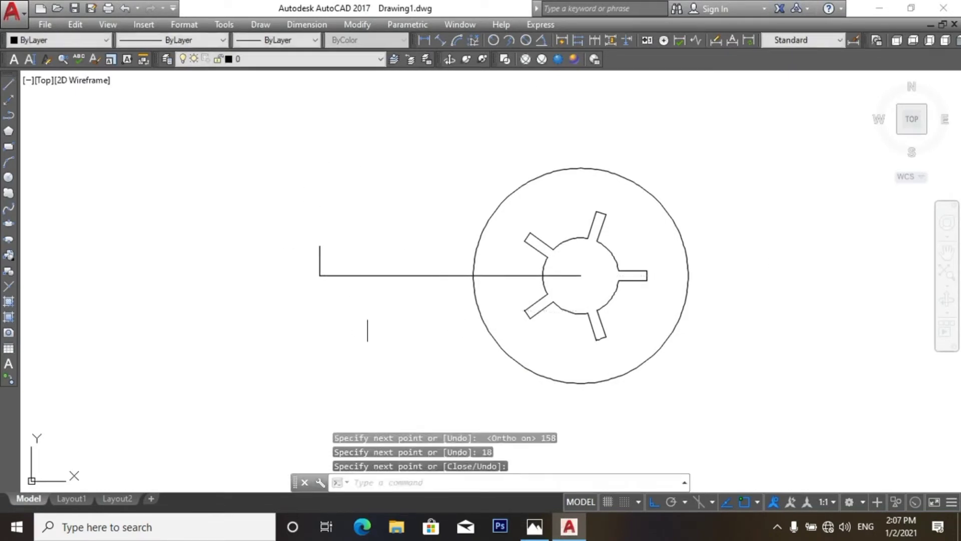
pyautogui.click(542, 519)
pyautogui.moveTo(570, 527)
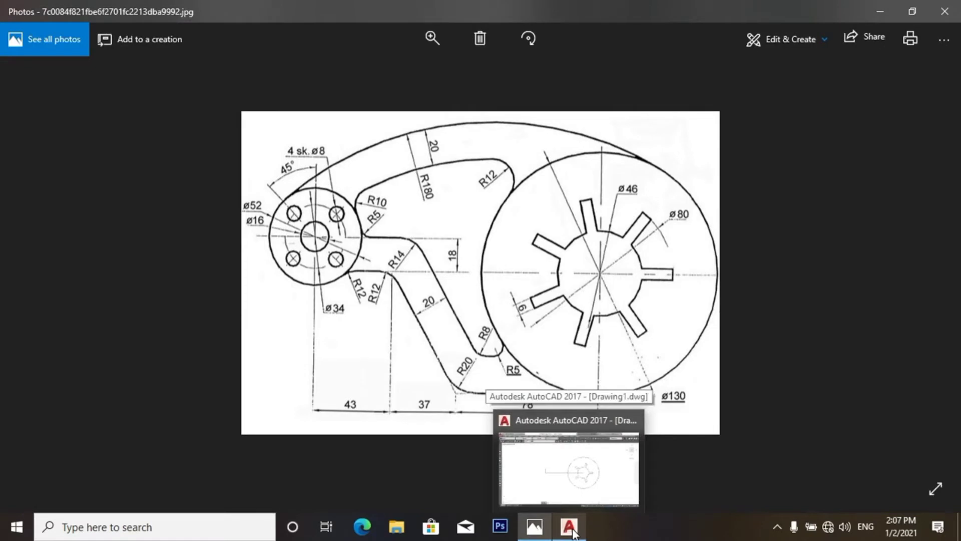
pyautogui.click(571, 528)
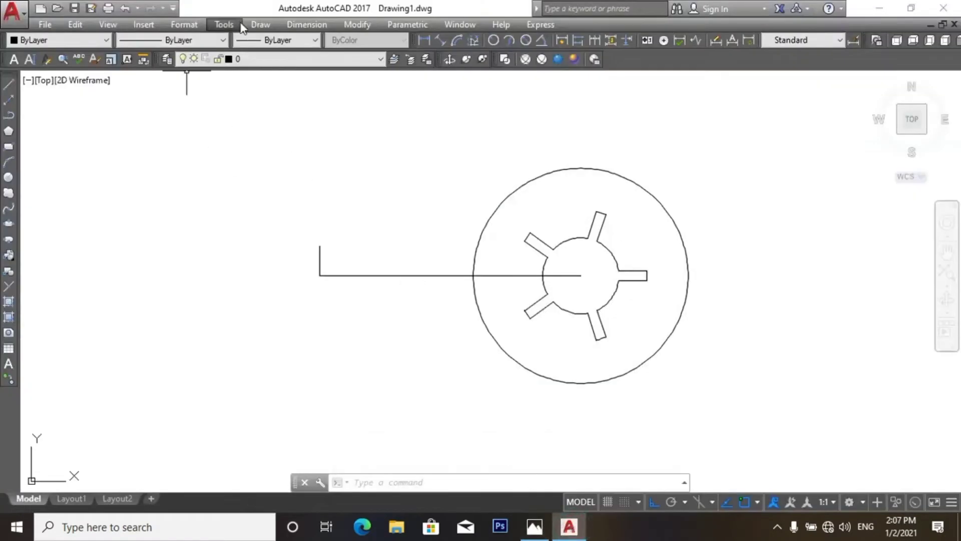
# - Draw Ø16 and Ø52 circles centred on the top end of the 18 segment
pyautogui.click(260, 25)
pyautogui.click(401, 240)
pyautogui.click(320, 245)
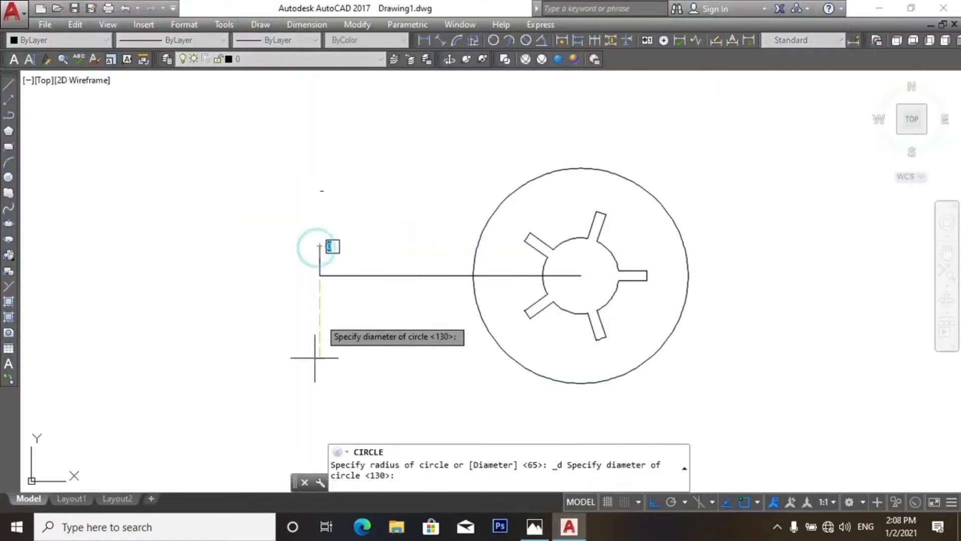
pyautogui.write('16')
pyautogui.press('Return')
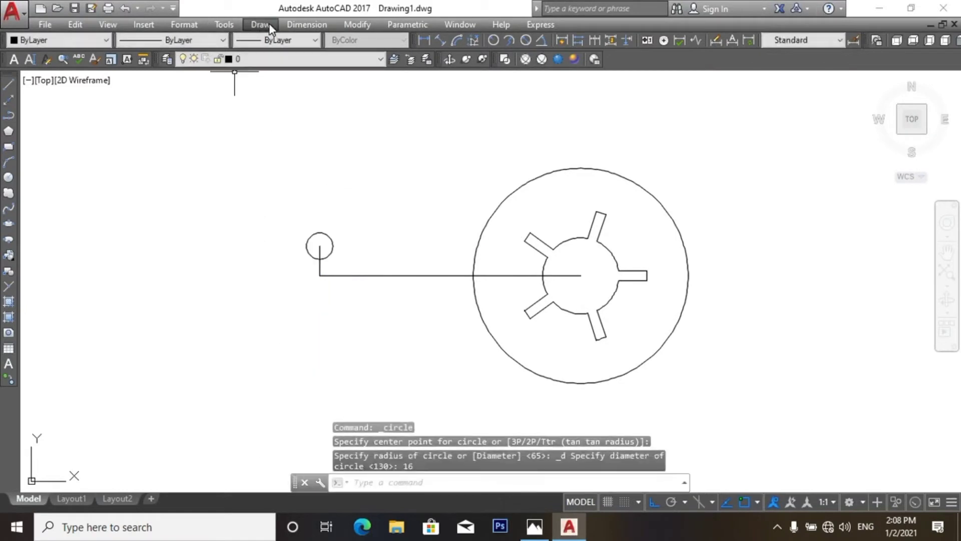
pyautogui.click(270, 27)
pyautogui.click(402, 244)
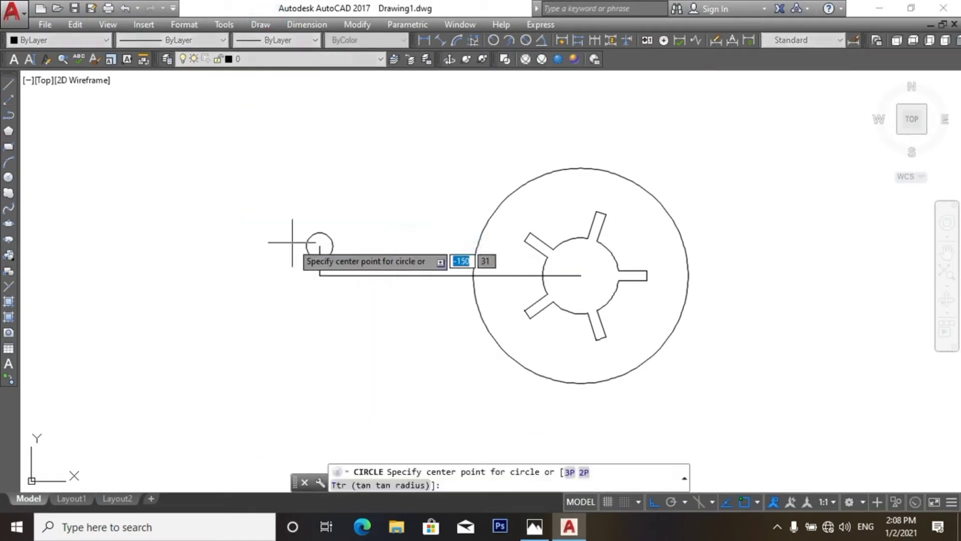
pyautogui.click(319, 245)
pyautogui.press('Return')
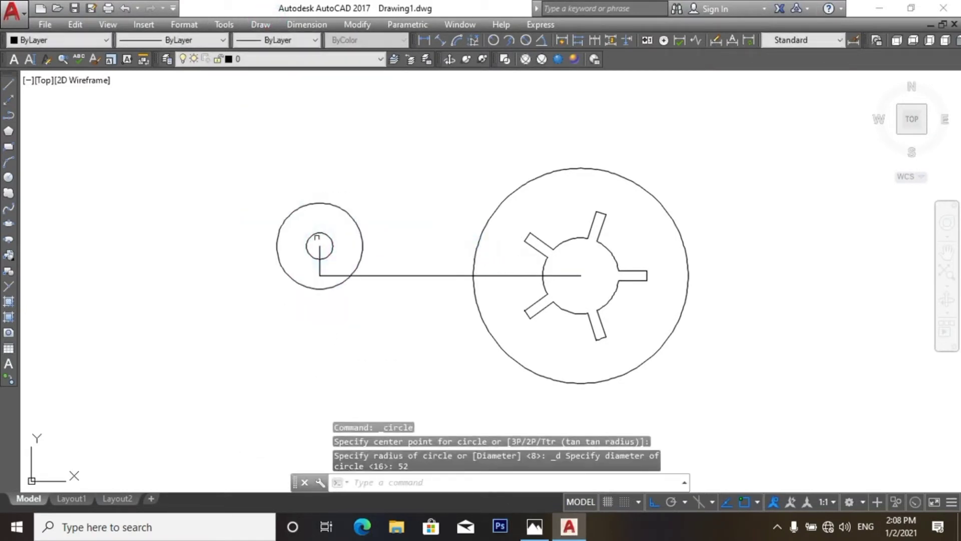
pyautogui.scroll(2, 335, 237)
pyautogui.scroll(-2, 414, 283)
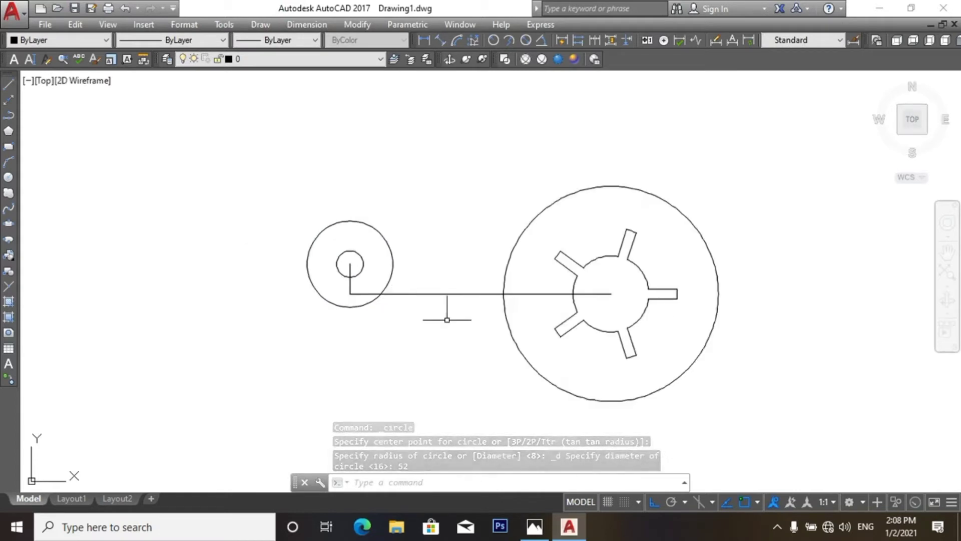
pyautogui.hotkey('alt', 'Tab')
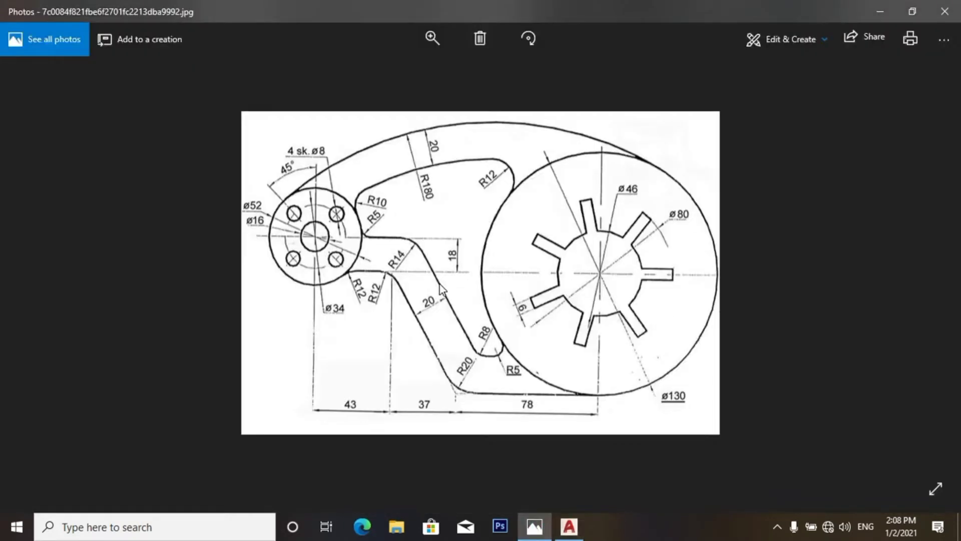
# - Erase the 18-long vertical segment
pyautogui.click(568, 525)
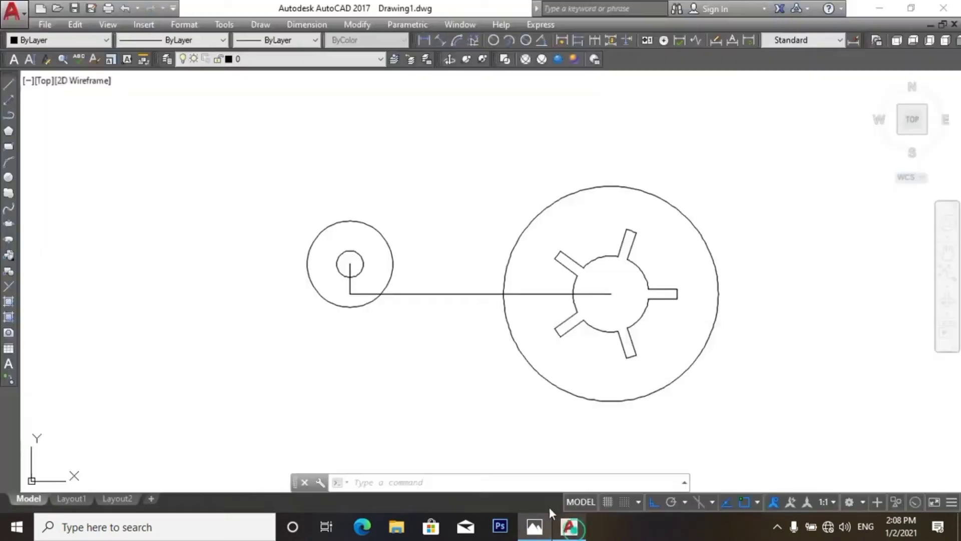
pyautogui.scroll(2, 340, 251)
pyautogui.scroll(2, 345, 245)
pyautogui.click(361, 340)
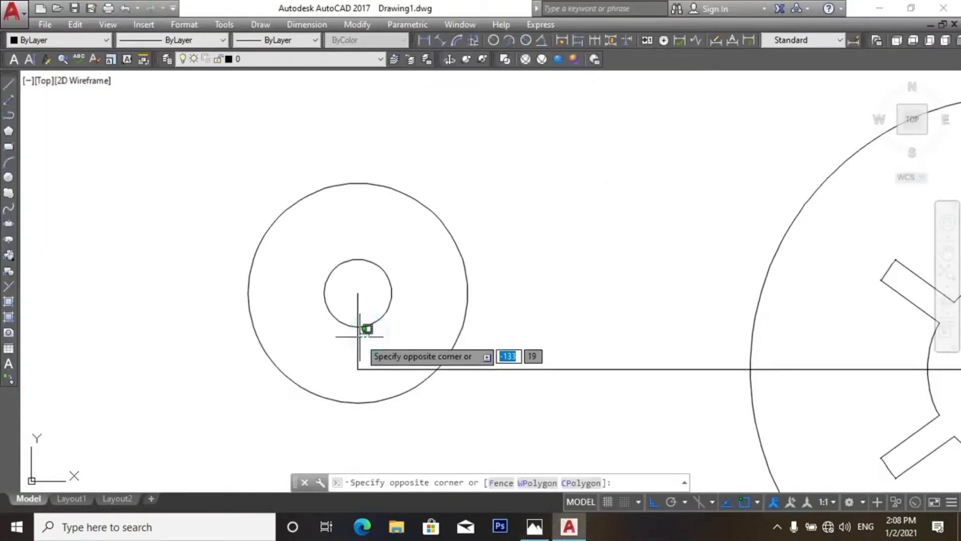
pyautogui.click(344, 353)
pyautogui.press('Delete')
# - Draw a line from the boss centre up to the top of the Ø52 circle
pyautogui.write('l')
pyautogui.press('Return')
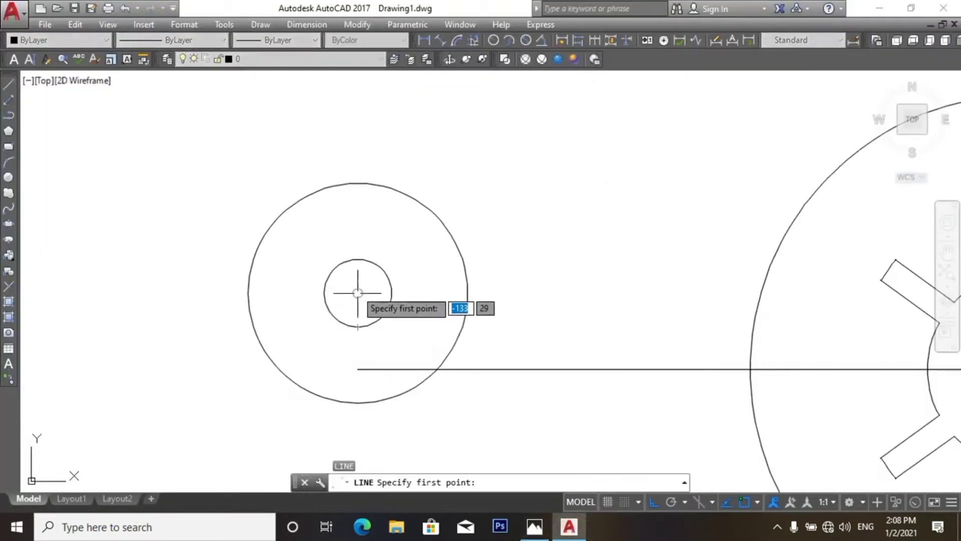
pyautogui.click(357, 293)
pyautogui.click(357, 183)
pyautogui.press('Return')
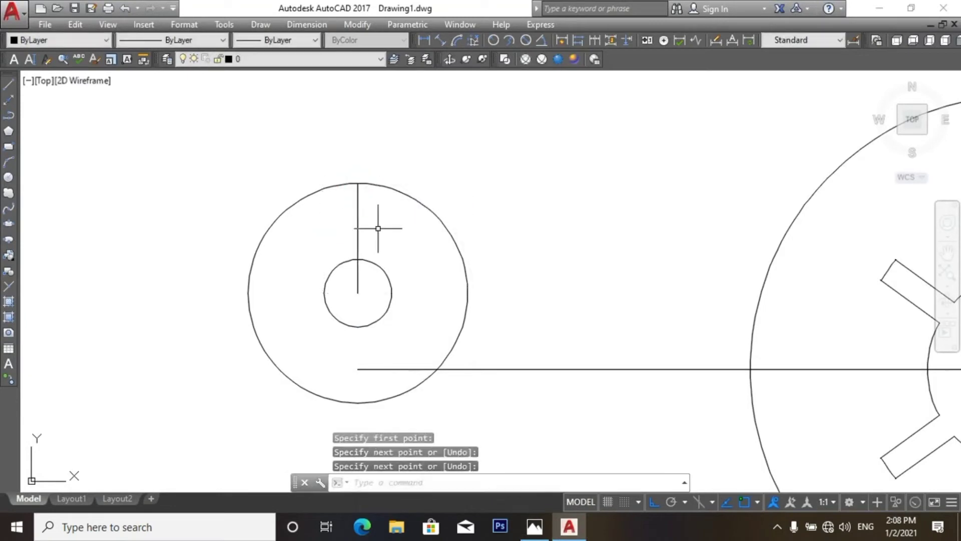
pyautogui.click(535, 526)
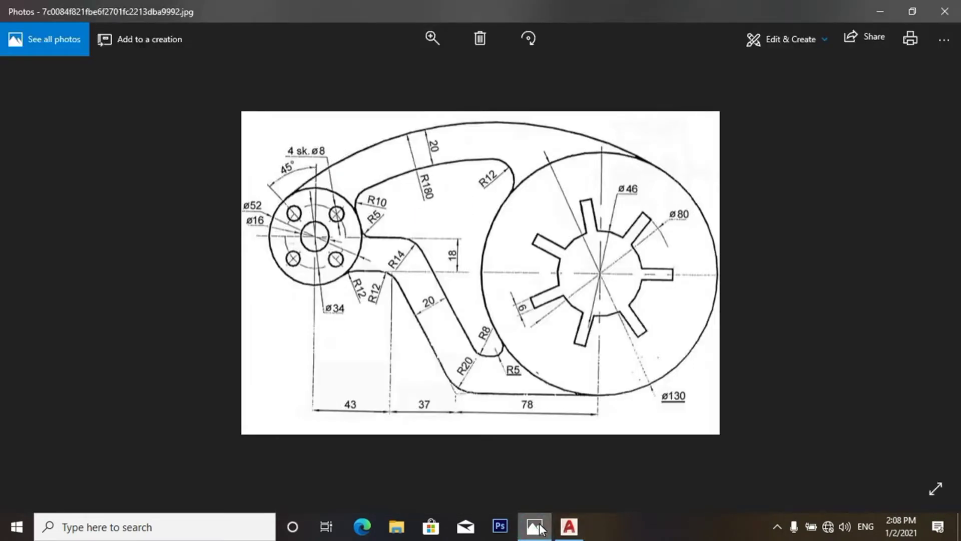
pyautogui.click(569, 526)
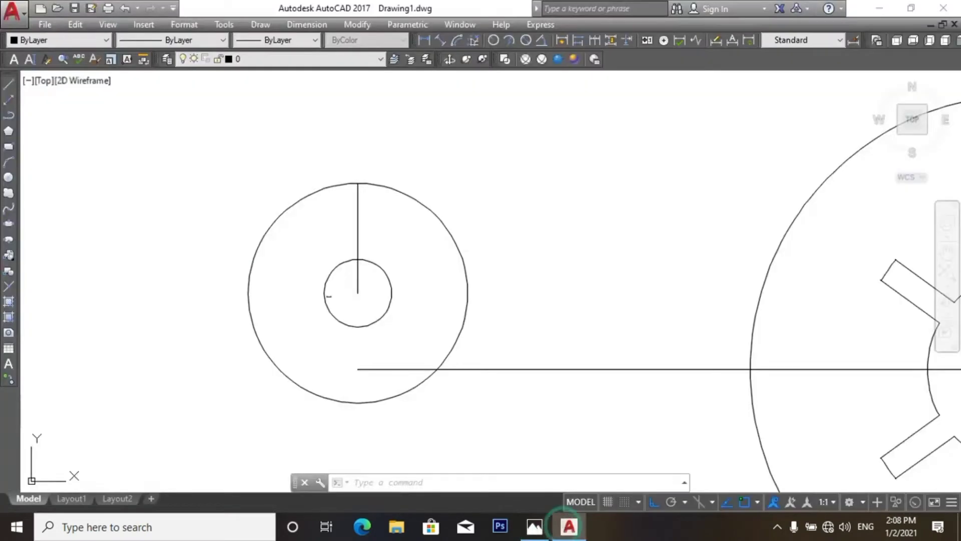
pyautogui.click(261, 24)
pyautogui.moveTo(278, 226)
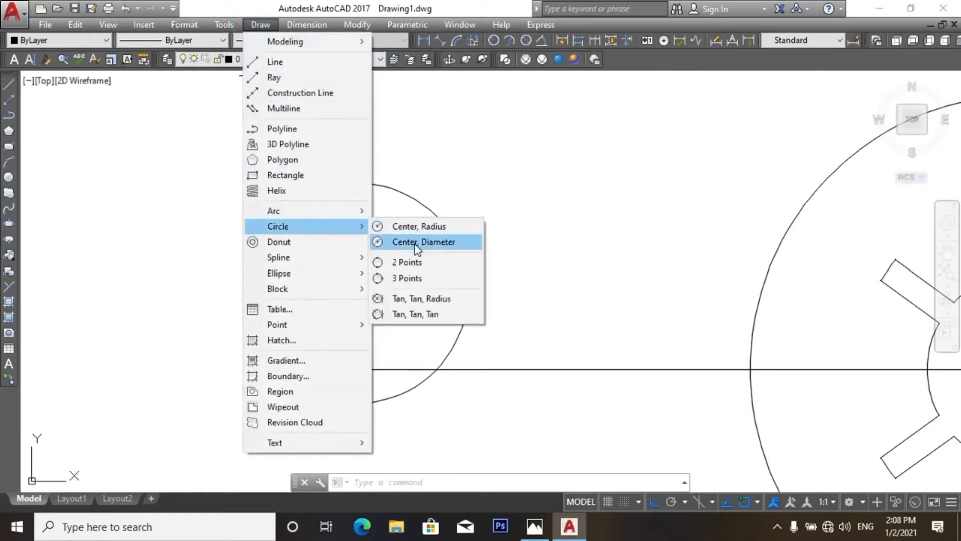
# - Draw a diameter-34 circle centred on the boss
pyautogui.click(416, 244)
pyautogui.click(358, 293)
pyautogui.write('34')
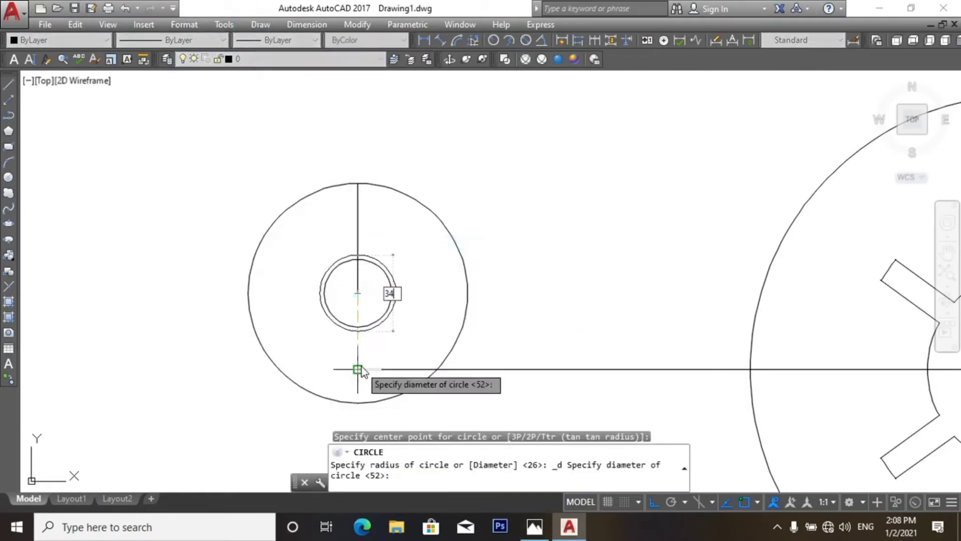
pyautogui.press('Return')
# - Rotate the vertical guide line 45° about the boss centre
pyautogui.write('ro')
pyautogui.press('Return')
pyautogui.click(358, 237)
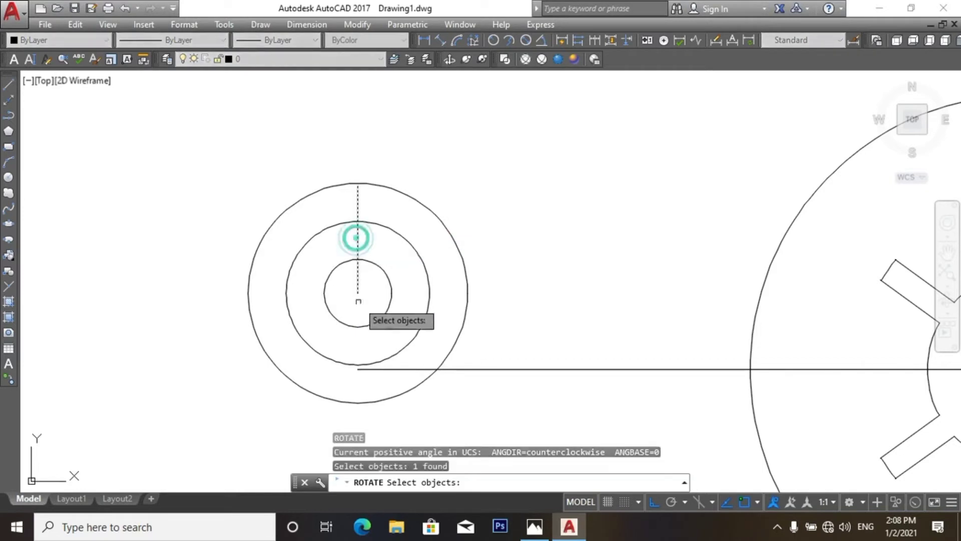
pyautogui.press('Return')
pyautogui.click(358, 293)
pyautogui.write('45')
pyautogui.press('Return')
# - Draw a radius-4 bolt hole where the rotated line meets the Ø34 circle
pyautogui.scroll(2, 311, 247)
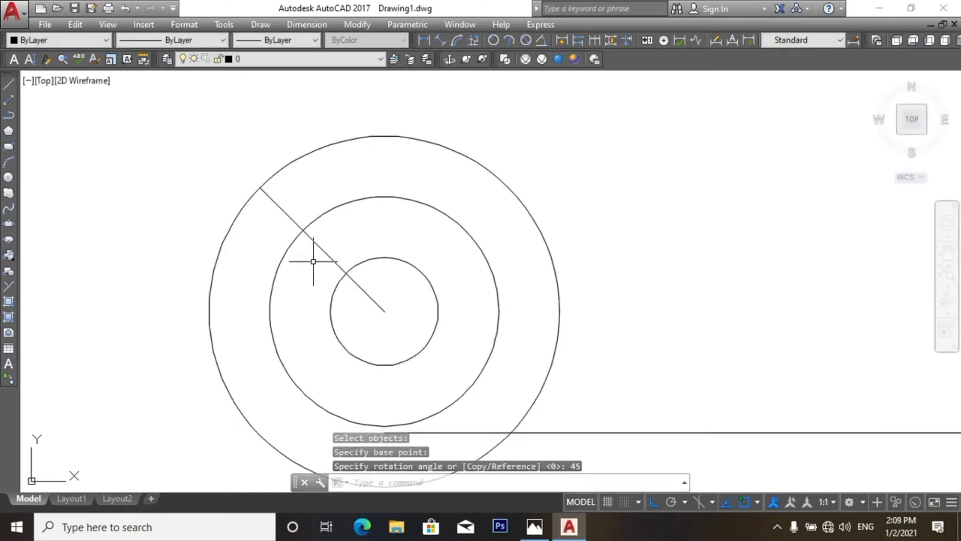
pyautogui.write('c')
pyautogui.press('Return')
pyautogui.click(384, 311)
pyautogui.write('4')
pyautogui.press('Return')
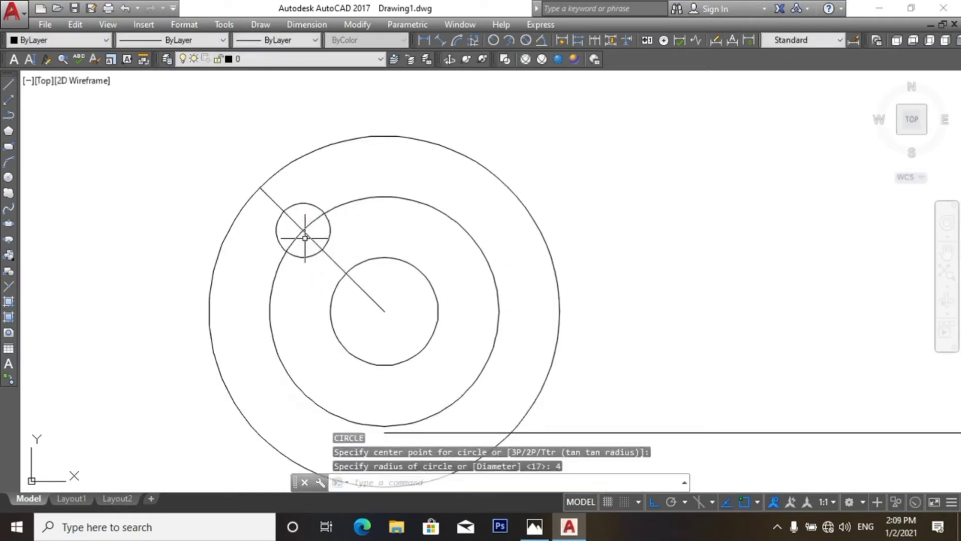
# - Erase the rotated guide line
pyautogui.click(333, 260)
pyautogui.press('Delete')
pyautogui.scroll(-1, 377, 262)
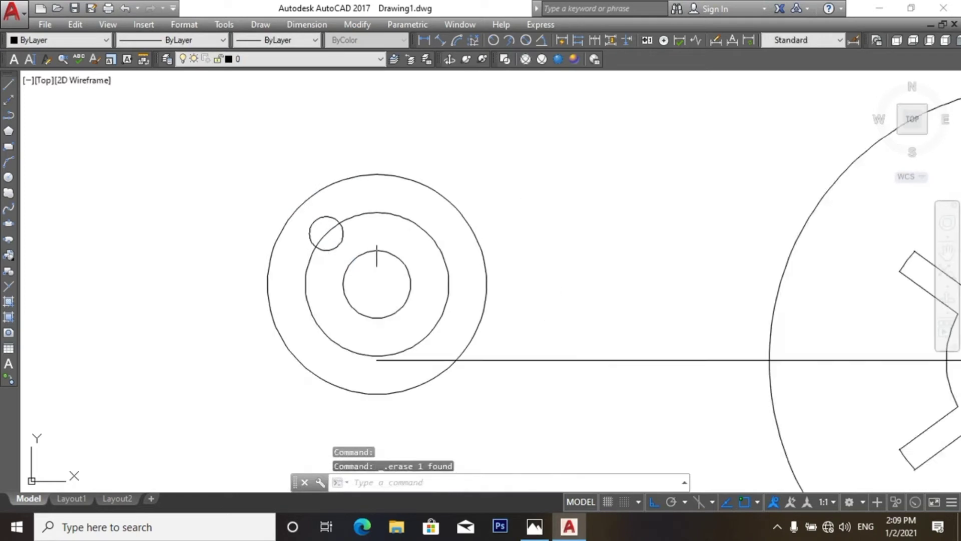
pyautogui.scroll(1, 378, 240)
pyautogui.write('ar')
pyautogui.press('Return')
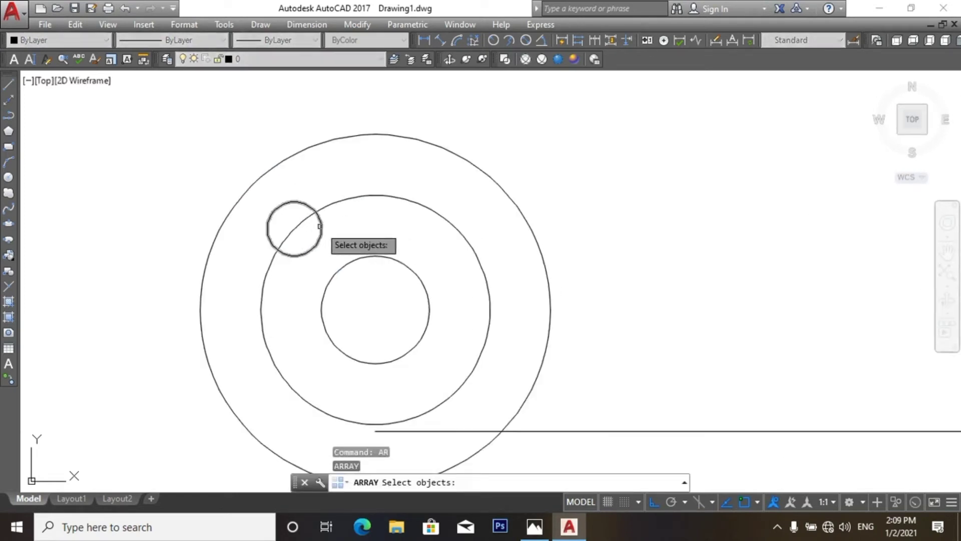
# - Polar-array the bolt hole around the boss centre as four holes
pyautogui.click(319, 226)
pyautogui.press('Return')
pyautogui.click(365, 296)
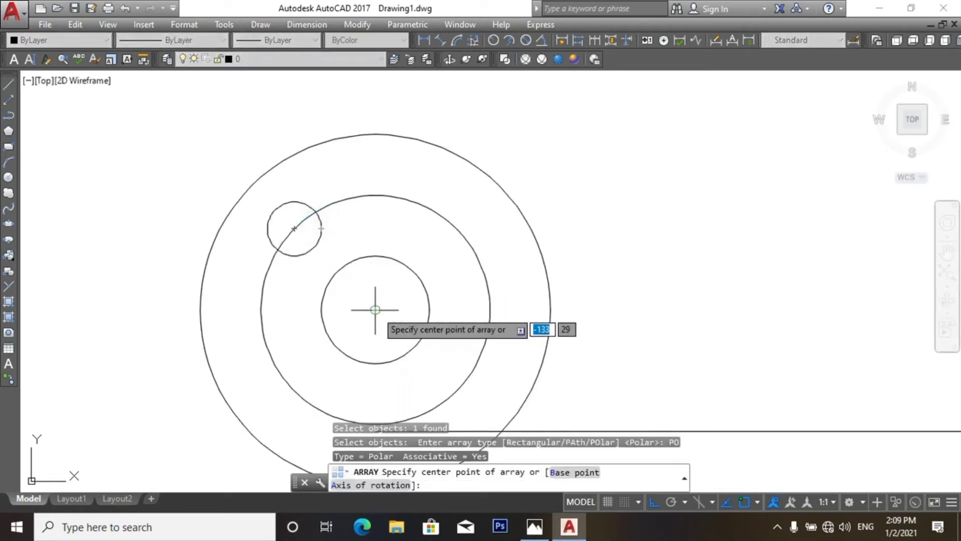
pyautogui.click(375, 309)
pyautogui.click(654, 473)
pyautogui.write('4')
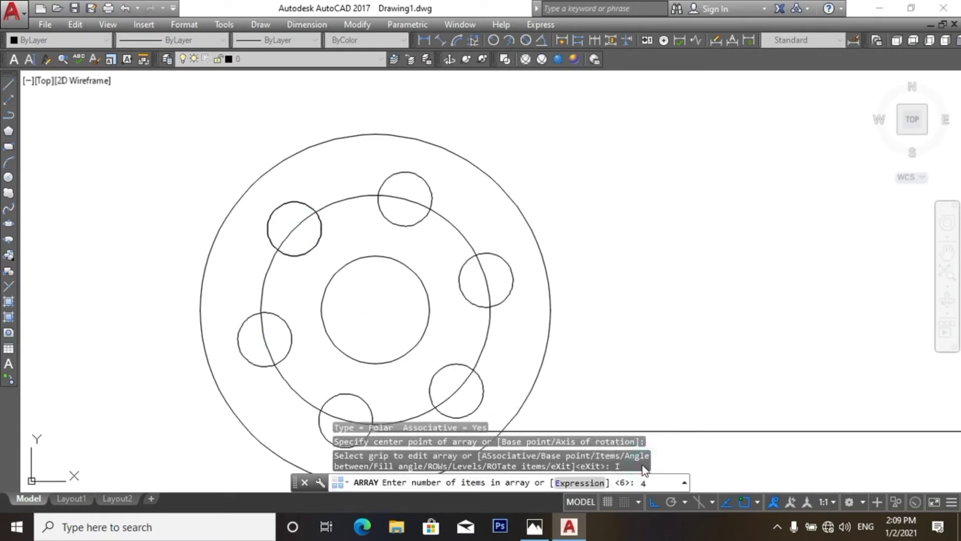
pyautogui.press('Return')
pyautogui.press('Escape')
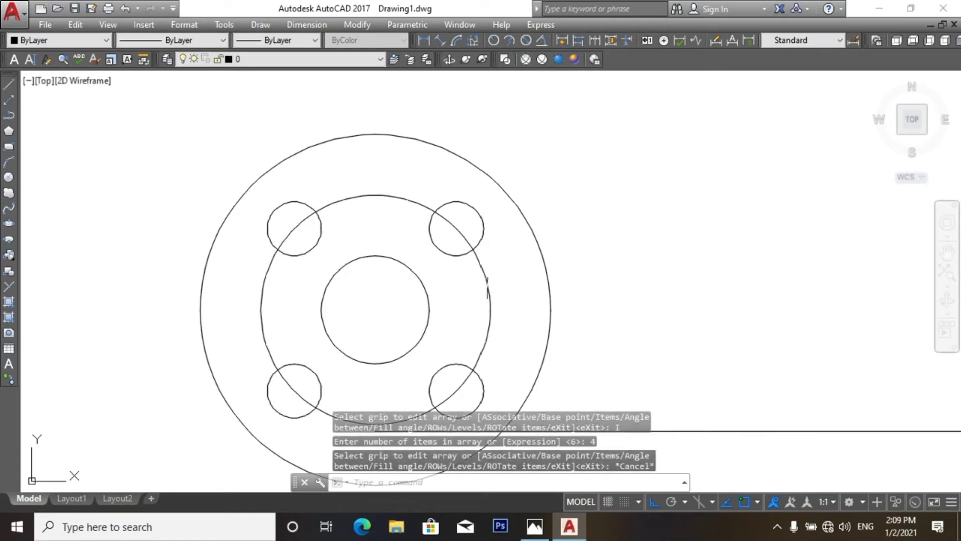
# - Trim the bolt-circle arcs running through the holes
pyautogui.write('tr')
pyautogui.press('Return')
pyautogui.press('Return')
pyautogui.click(296, 221)
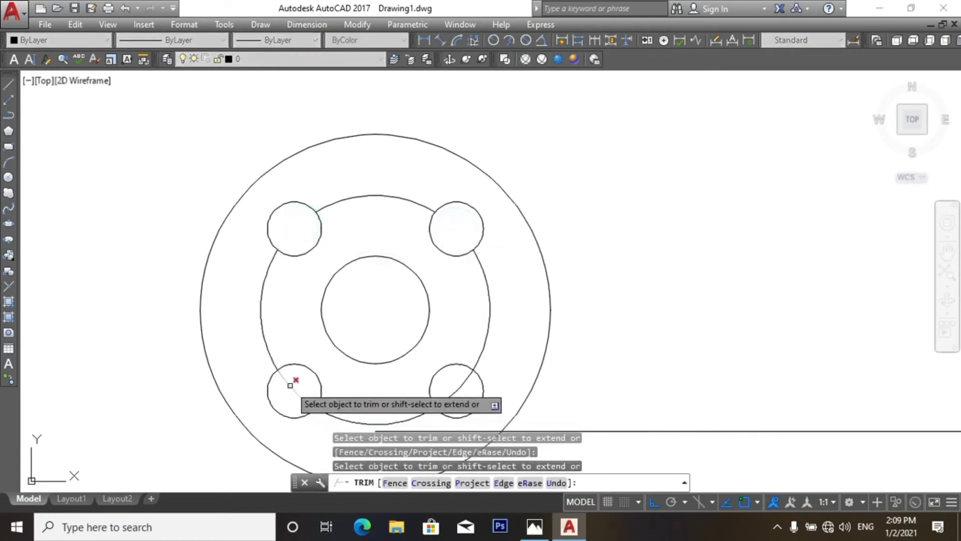
pyautogui.click(292, 383)
pyautogui.click(457, 389)
pyautogui.press('Escape')
pyautogui.scroll(-5, 436, 296)
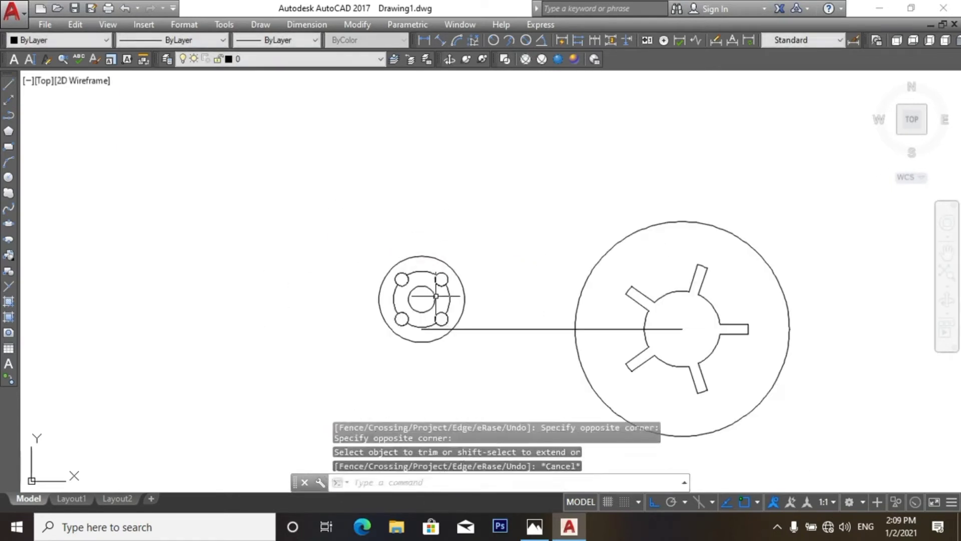
pyautogui.moveTo(462, 345); pyautogui.dragTo(509, 366, button='middle')
pyautogui.scroll(2, 565, 450)
# - Compare the lever drawing with the reference image
pyautogui.click(535, 527)
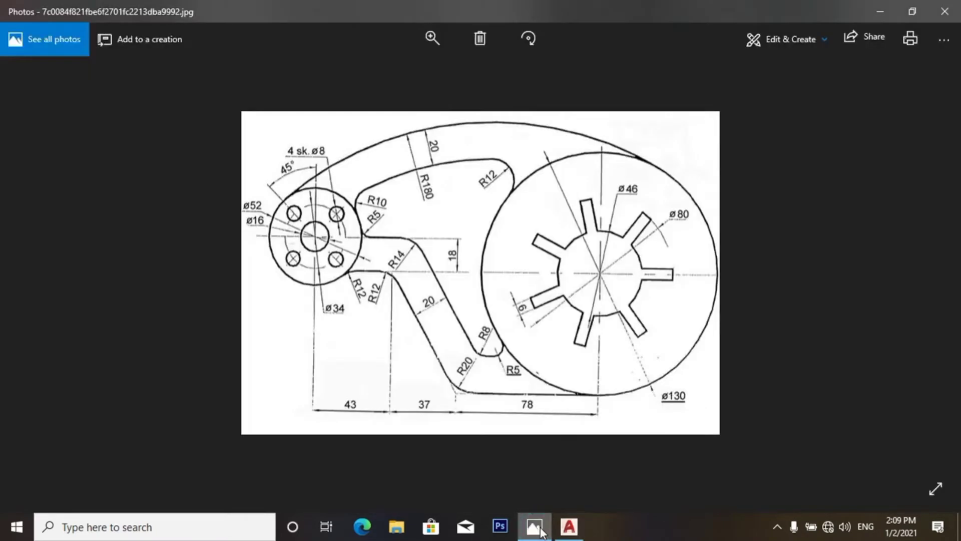
pyautogui.click(570, 527)
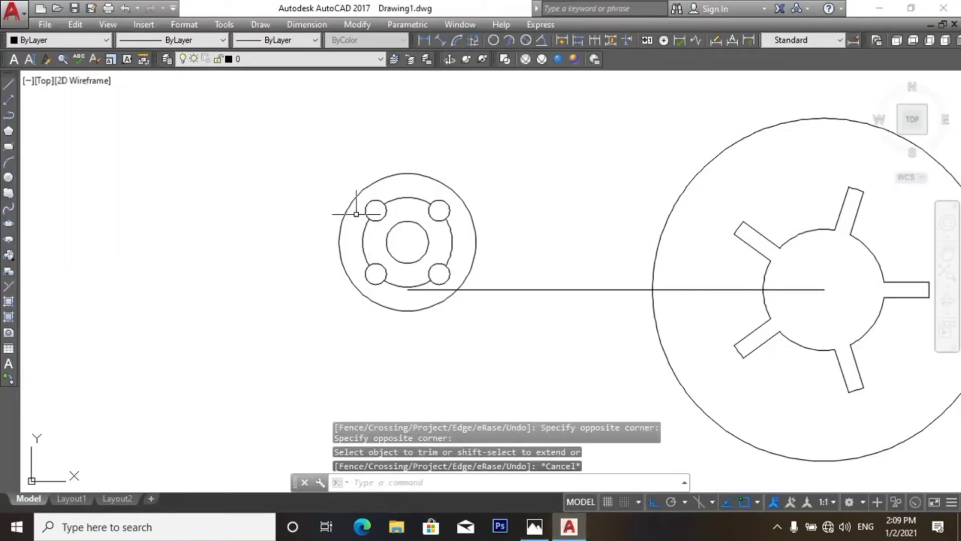
pyautogui.click(261, 24)
pyautogui.moveTo(278, 226)
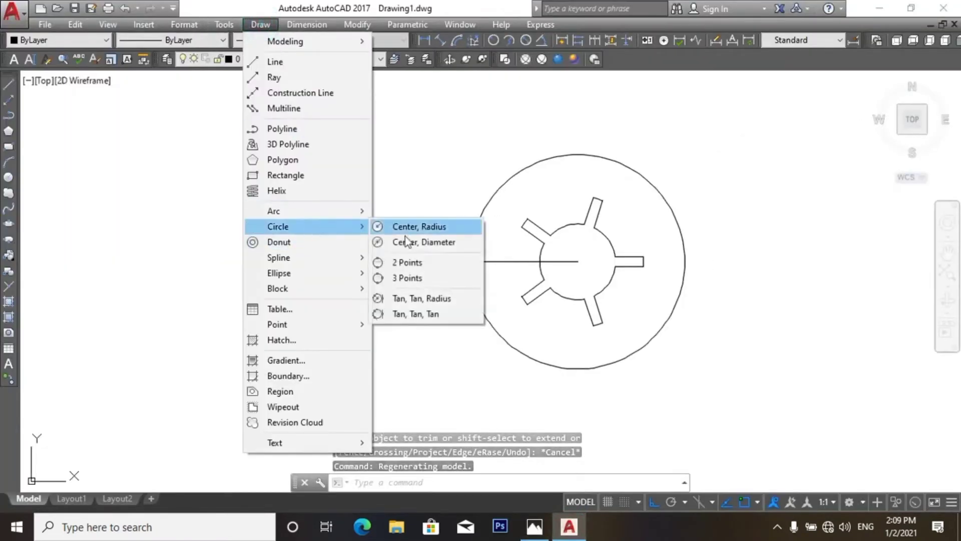
# - Try a radius-130 tangent circle between boss and wheel, then undo it after checking the reference
pyautogui.click(430, 299)
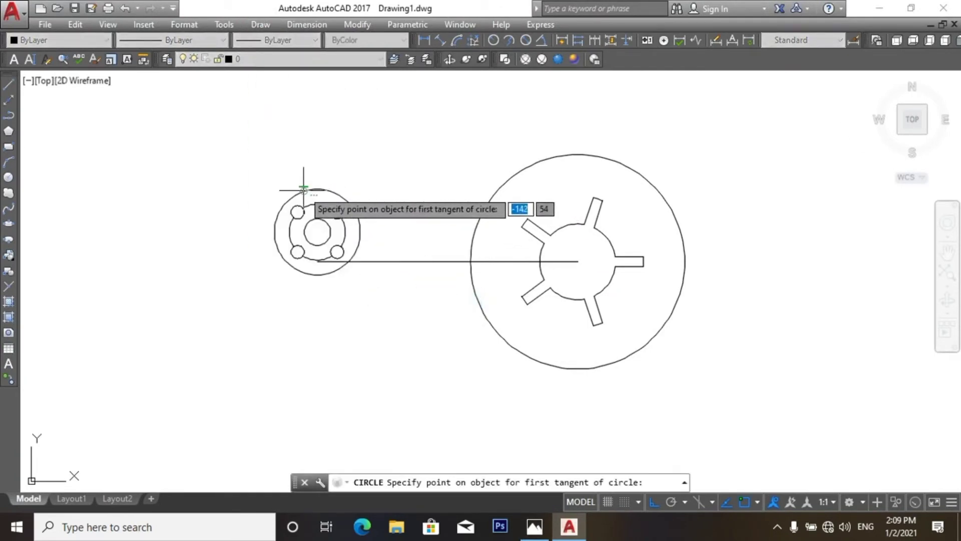
pyautogui.click(290, 198)
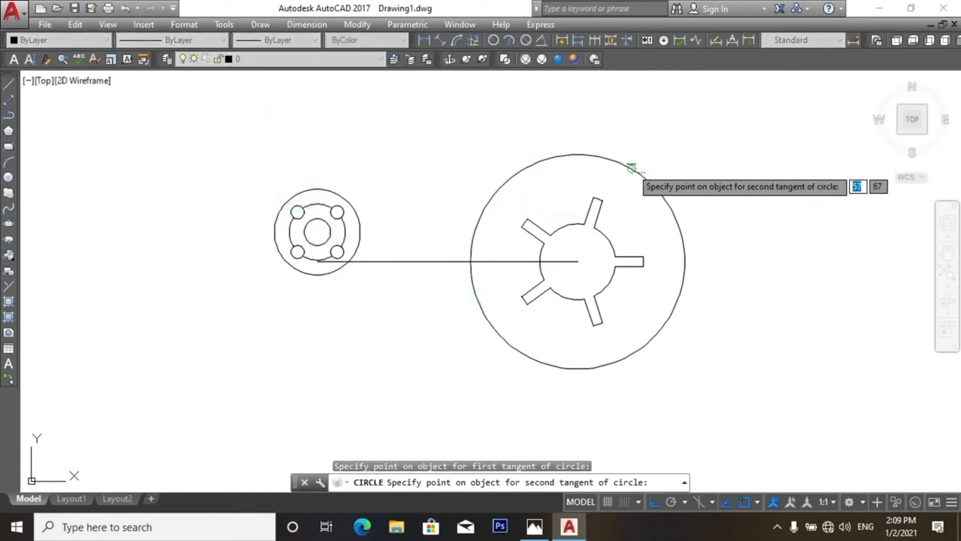
pyautogui.click(631, 167)
pyautogui.press('Return')
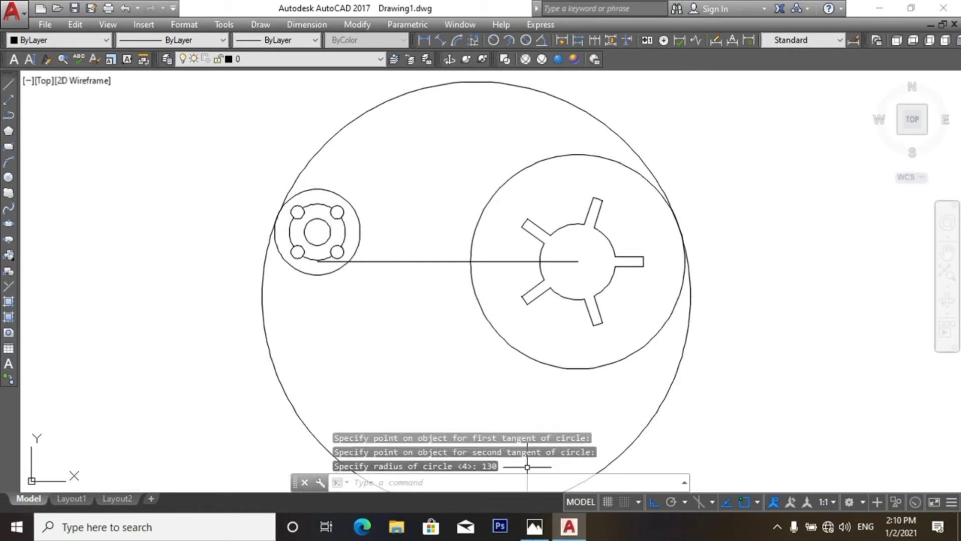
pyautogui.click(534, 527)
pyautogui.click(569, 526)
pyautogui.hotkey('ctrl', 'z')
# - Draw a radius-180 circle tangent to the boss and wheel circles
pyautogui.click(249, 31)
pyautogui.moveTo(278, 226)
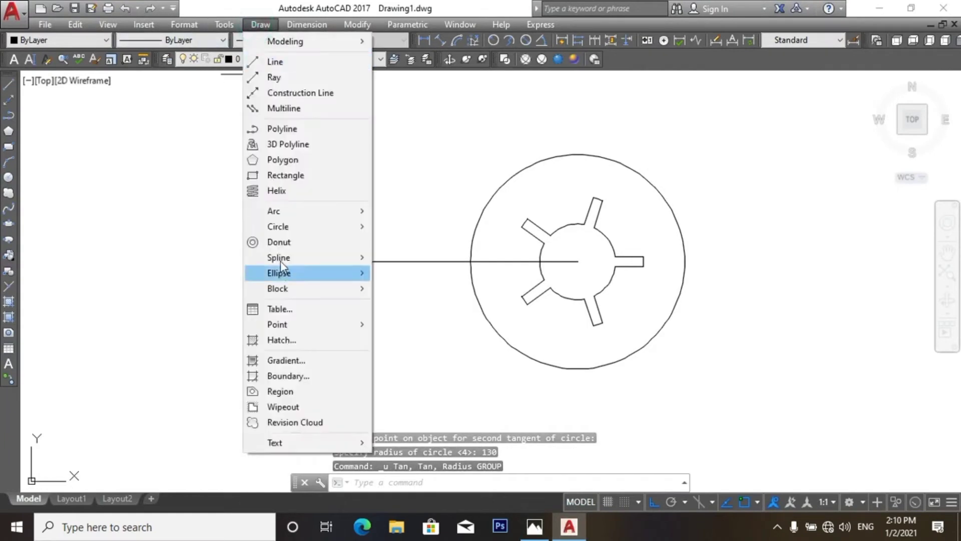
pyautogui.click(408, 358)
pyautogui.click(293, 195)
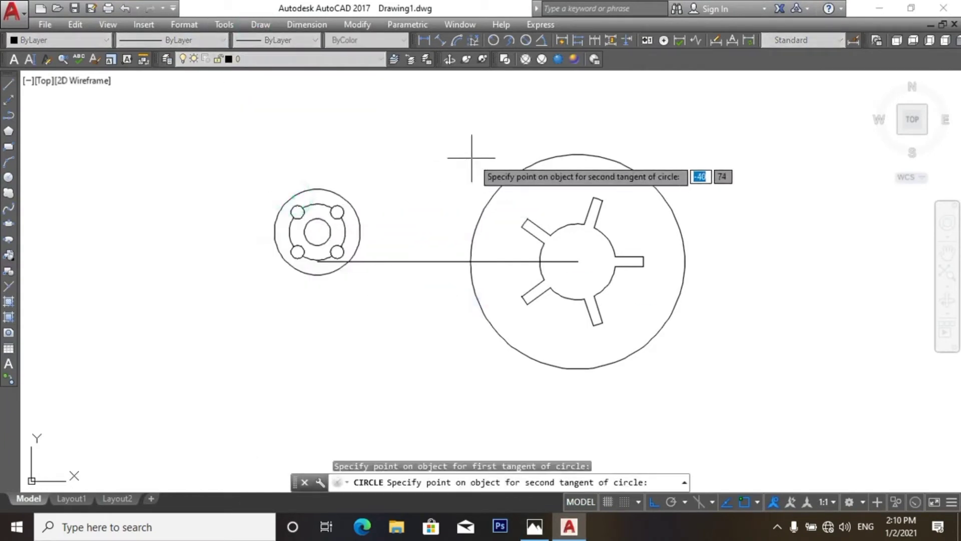
pyautogui.click(616, 160)
pyautogui.write('180')
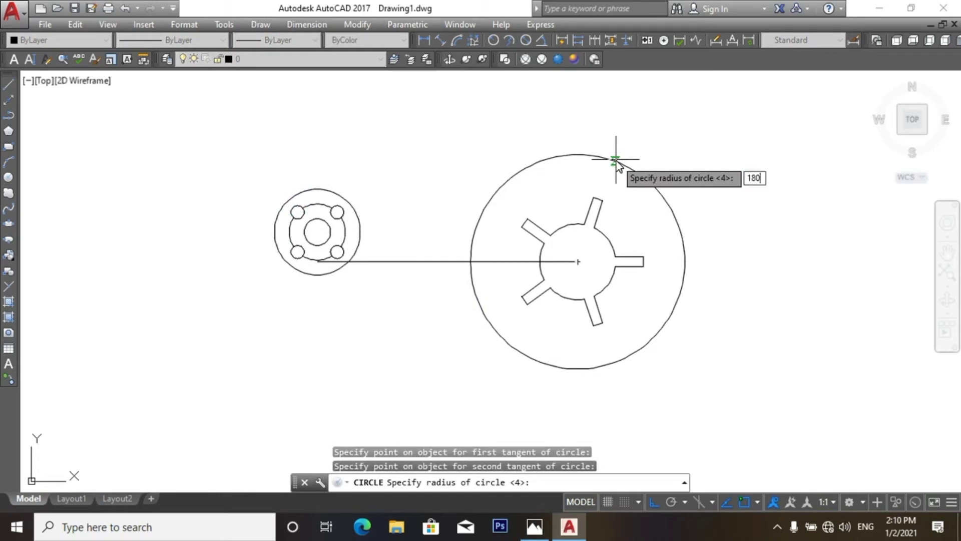
pyautogui.press('Return')
# - Trim away the lower part of the R180 circle
pyautogui.press('Return')
pyautogui.press('Return')
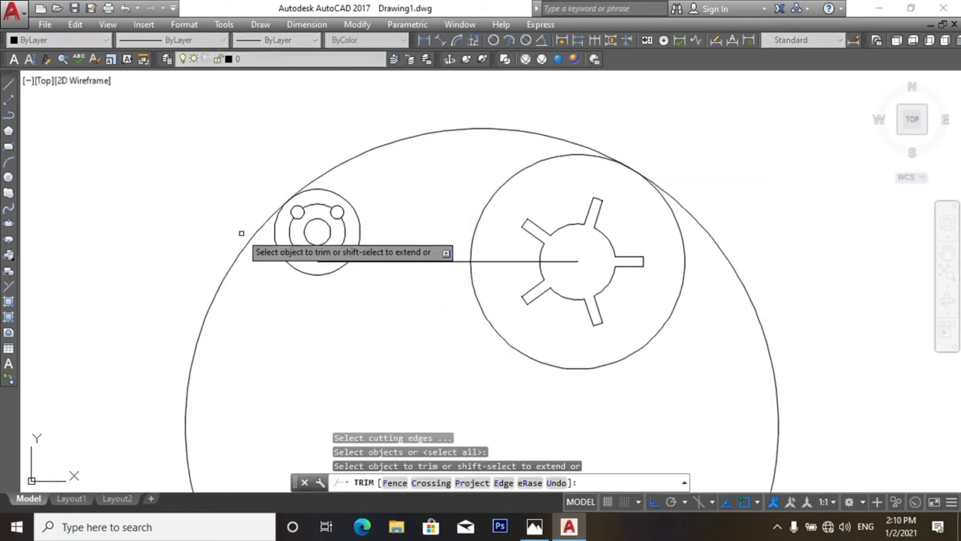
pyautogui.click(253, 232)
pyautogui.press('Return')
pyautogui.write('o')
pyautogui.press('Return')
pyautogui.write('2')
pyautogui.press('Return')
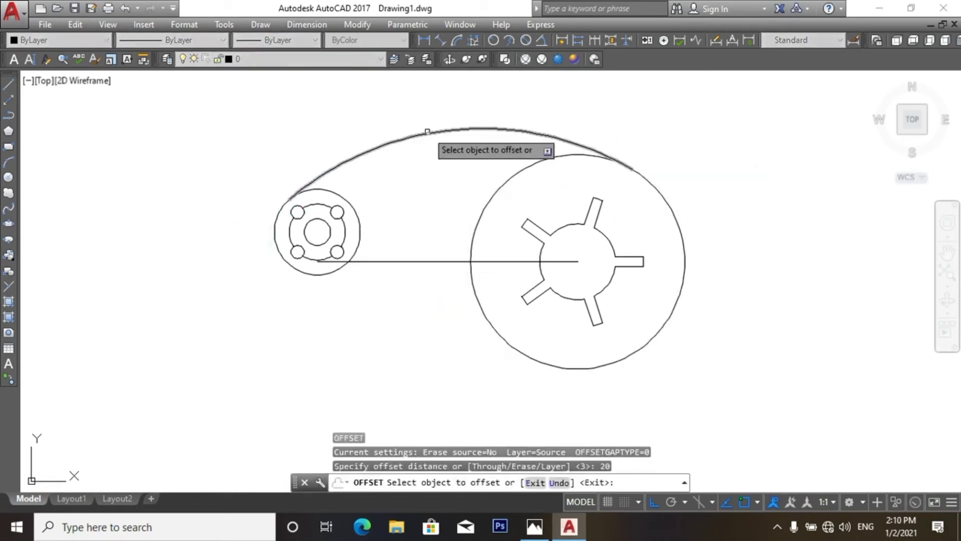
# - Offset the R180 arc 20 units to the inside
pyautogui.click(429, 144)
pyautogui.click(423, 188)
pyautogui.scroll(4, 371, 205)
pyautogui.press('Escape')
pyautogui.scroll(3, 228, 250)
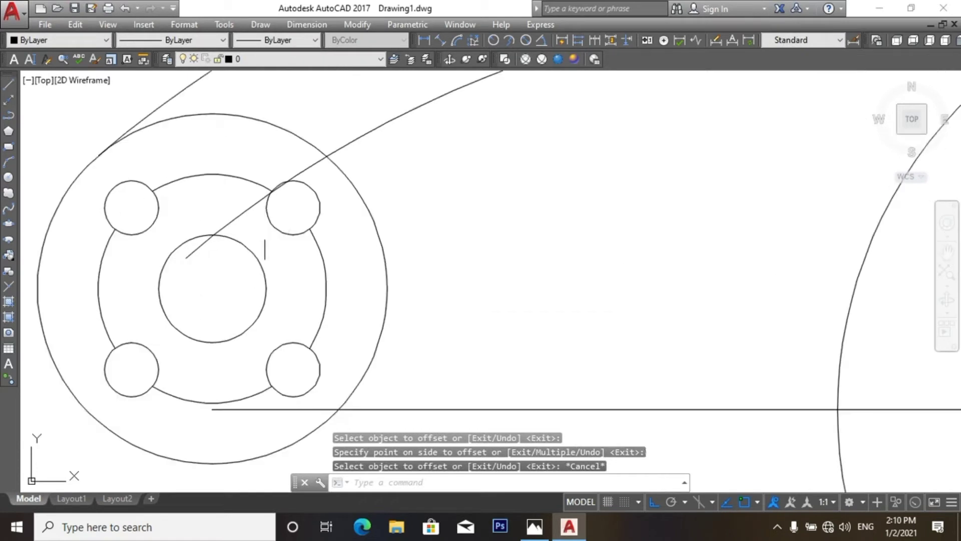
# - Trim the diagonal line near the bolt circle and delete its leftover piece
pyautogui.write('tr')
pyautogui.press('Return')
pyautogui.click(316, 162)
pyautogui.press('Return')
pyautogui.click(235, 217)
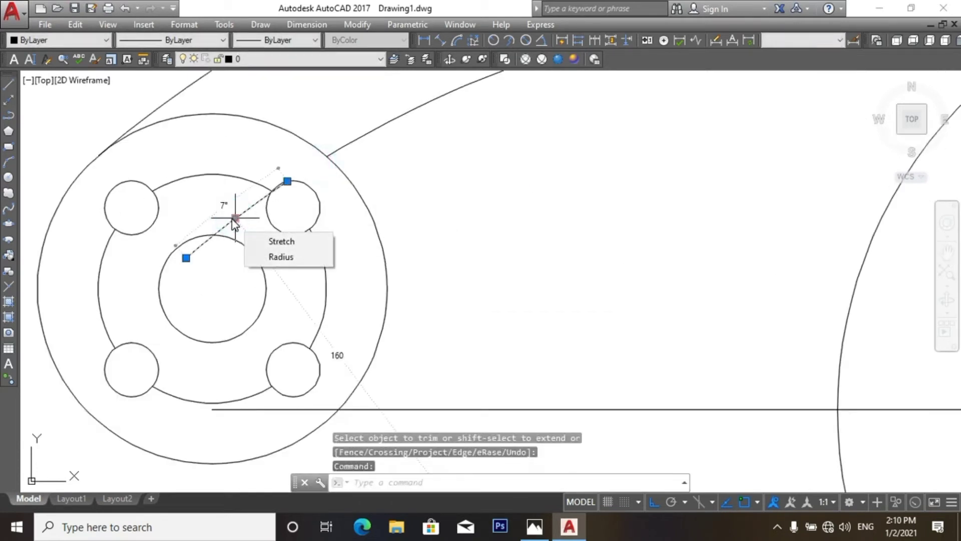
pyautogui.press('Delete')
pyautogui.scroll(-4, 250, 212)
pyautogui.write('tr')
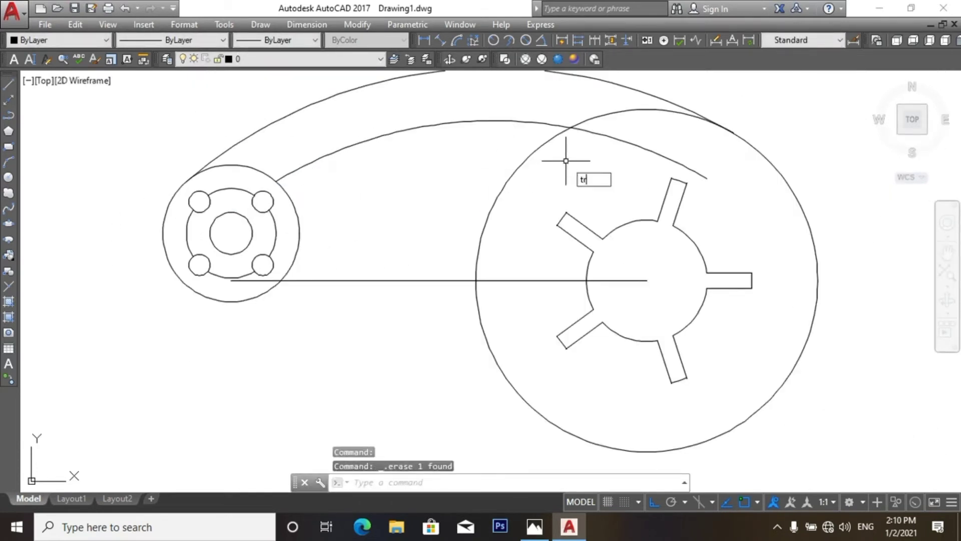
# - Trim the inner arc at the wheel and compare with the reference drawing
pyautogui.press('Return')
pyautogui.click(643, 143)
pyautogui.click(569, 526)
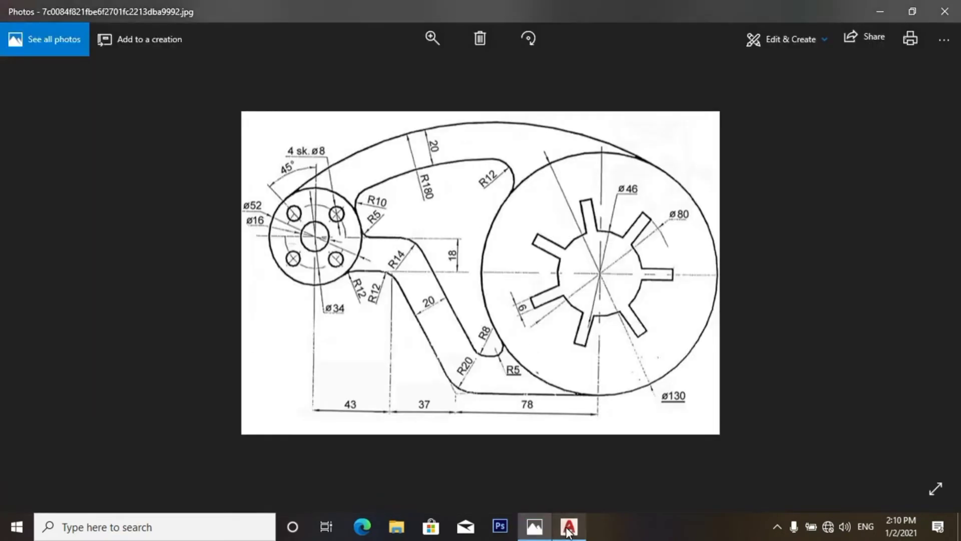
pyautogui.click(569, 526)
pyautogui.click(260, 24)
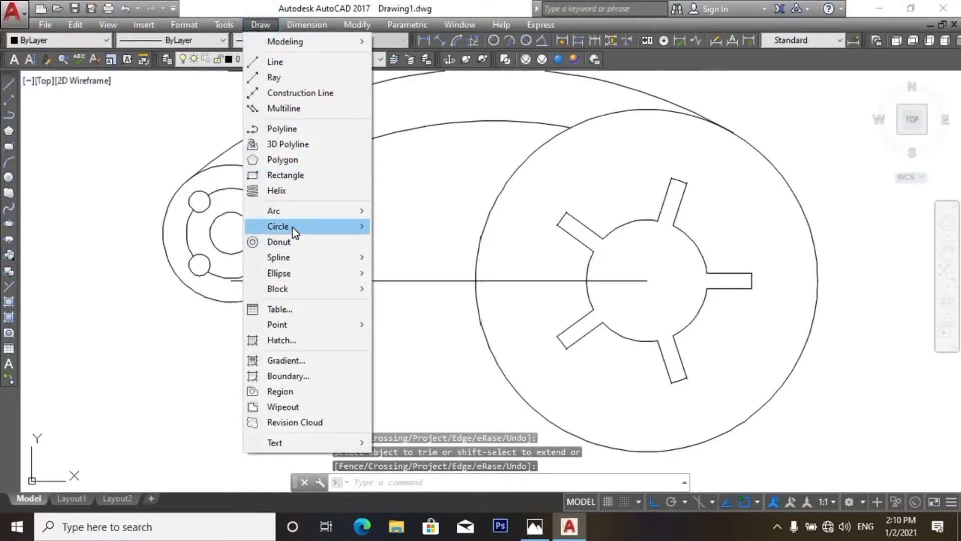
# - Draw an R10 circle tangent to the boss and the inner arc
pyautogui.click(419, 303)
pyautogui.click(300, 163)
pyautogui.click(293, 200)
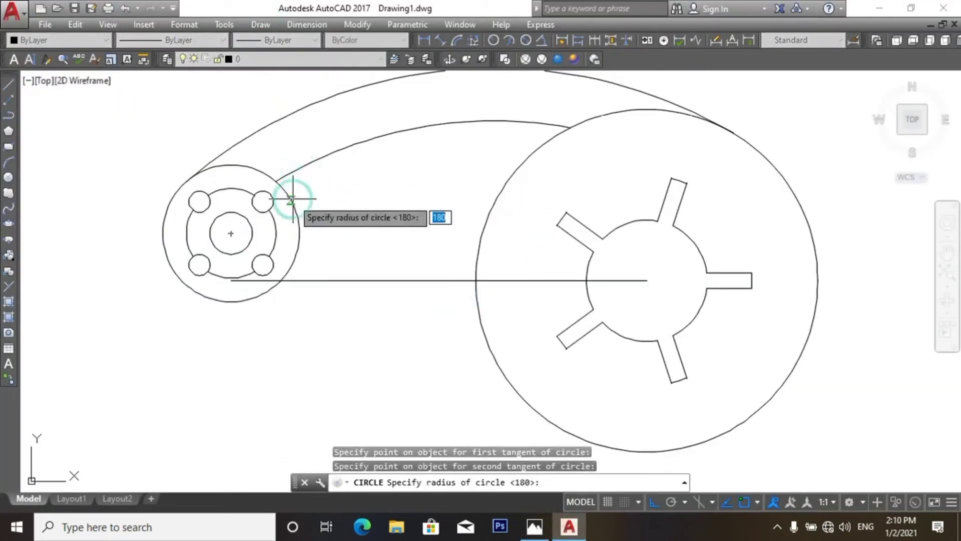
pyautogui.write('1')
pyautogui.press('Return')
# - Draw an R12 circle tangent to the inner arc and the wheel
pyautogui.press('Return')
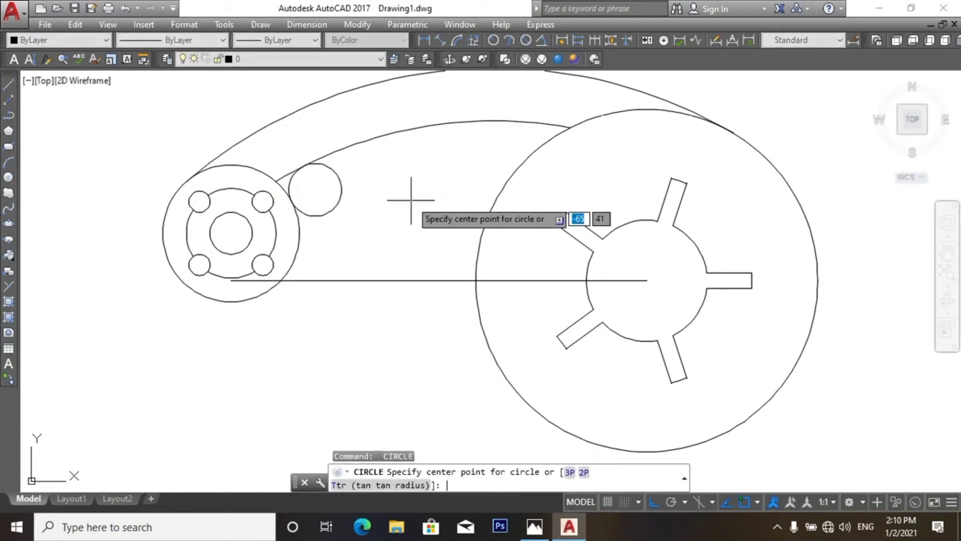
pyautogui.write('t')
pyautogui.press('Return')
pyautogui.click(521, 119)
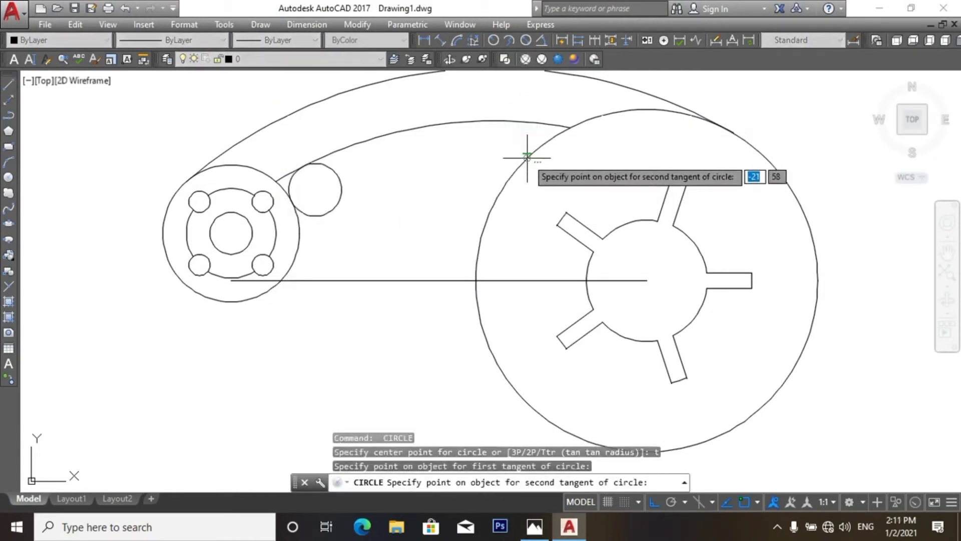
pyautogui.click(521, 155)
pyautogui.write('12')
pyautogui.press('Return')
pyautogui.write('r')
pyautogui.press('Return')
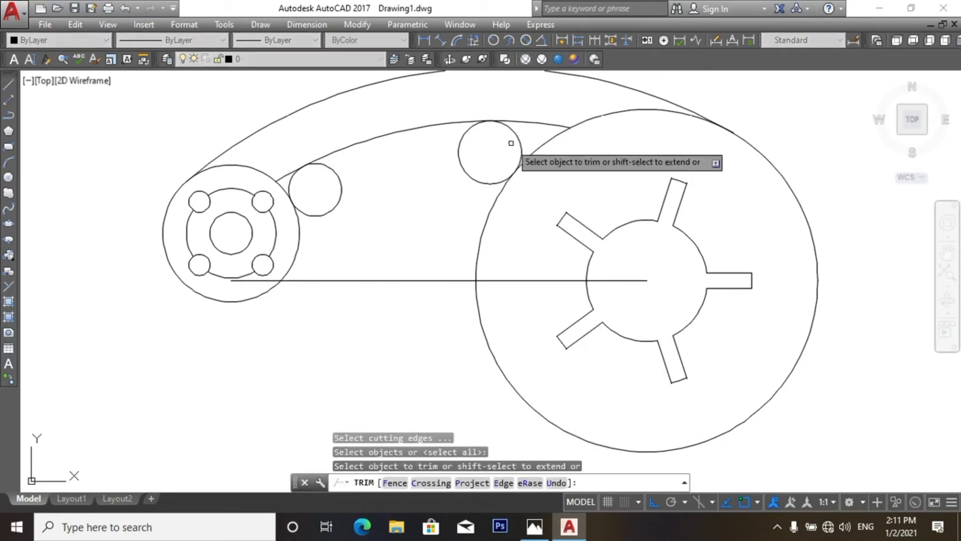
# - Trim the R10 and R12 circles into corner fillets and check the reference
pyautogui.click(528, 132)
pyautogui.click(414, 190)
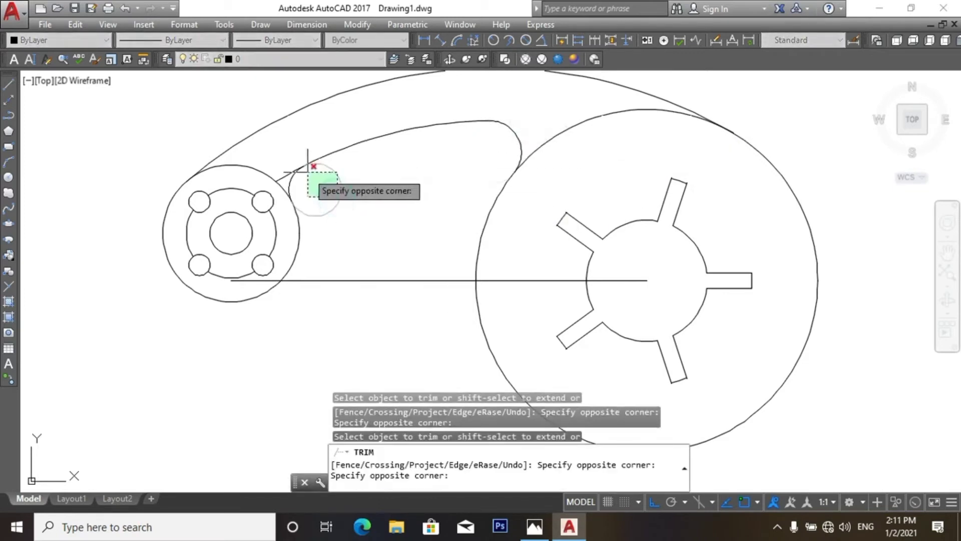
pyautogui.click(284, 150)
pyautogui.click(281, 176)
pyautogui.press('Escape')
pyautogui.scroll(-2, 395, 187)
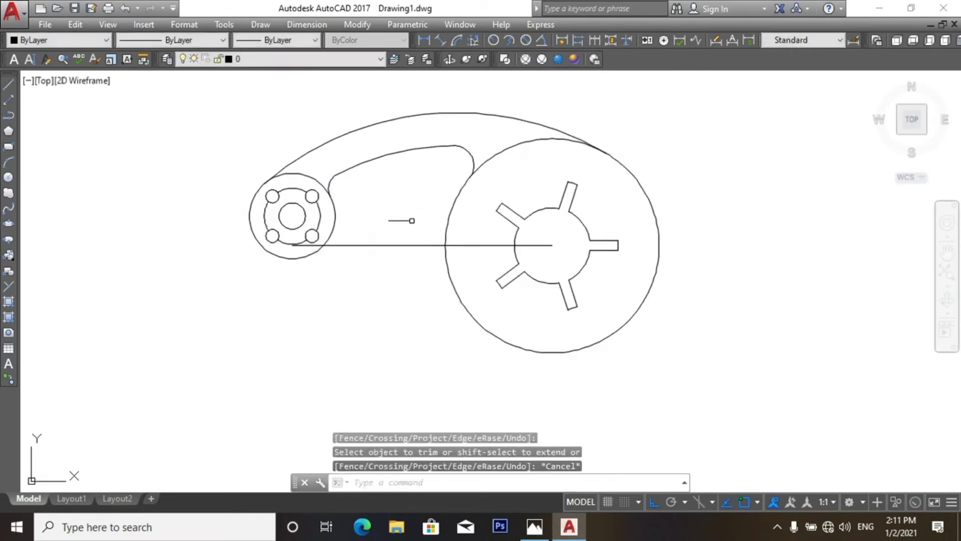
pyautogui.click(535, 531)
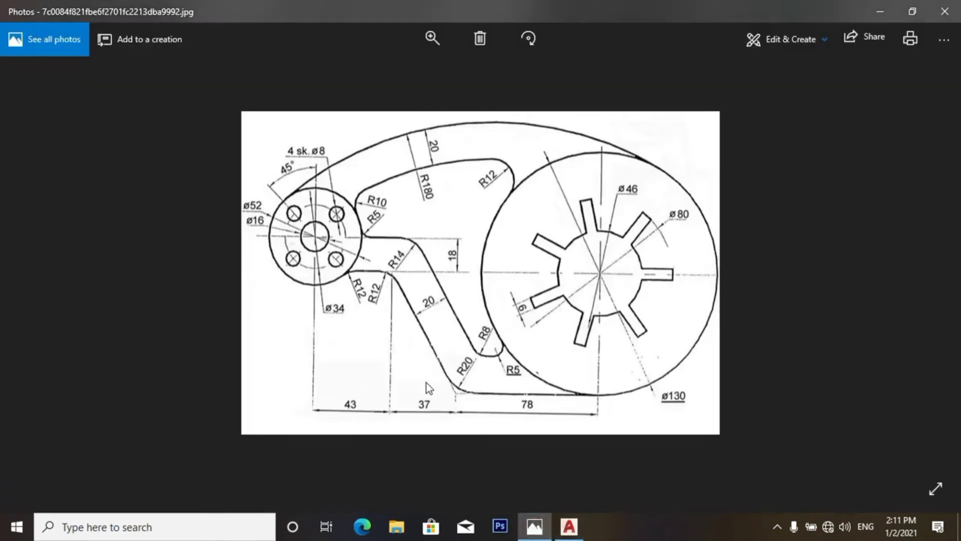
pyautogui.click(583, 526)
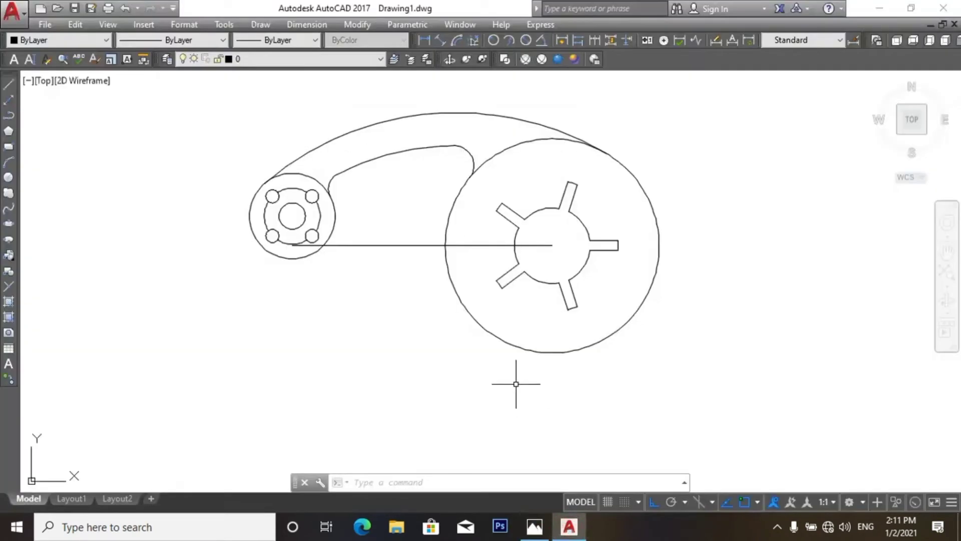
# - Draw a 78-long bottom line left from the wheel's bottom point
pyautogui.write('l')
pyautogui.press('Return')
pyautogui.click(552, 352)
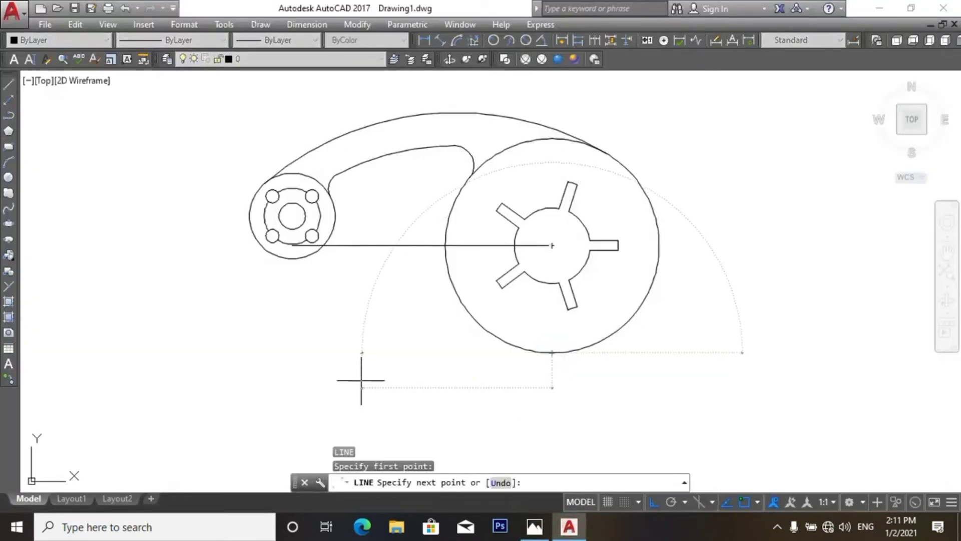
pyautogui.write('78')
pyautogui.press('Return')
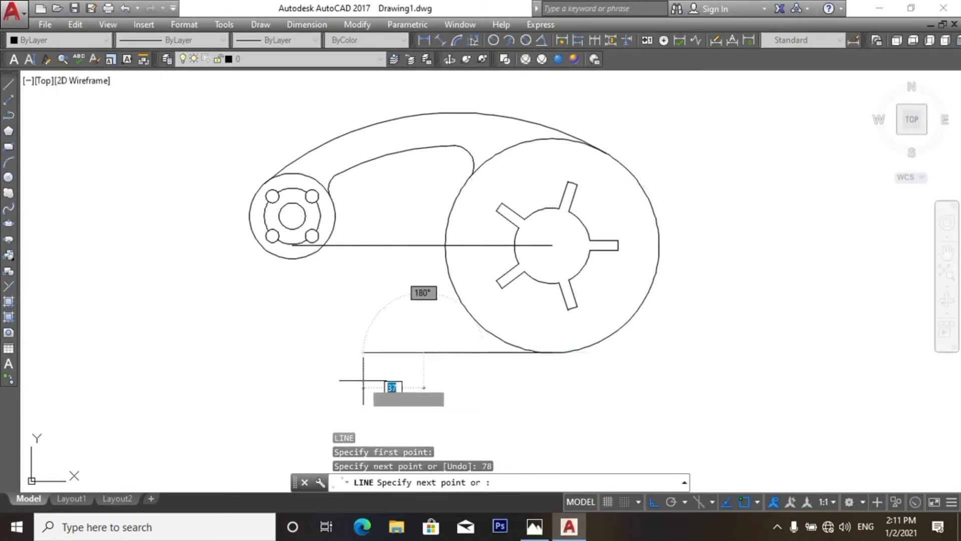
pyautogui.press('Return')
pyautogui.click(531, 530)
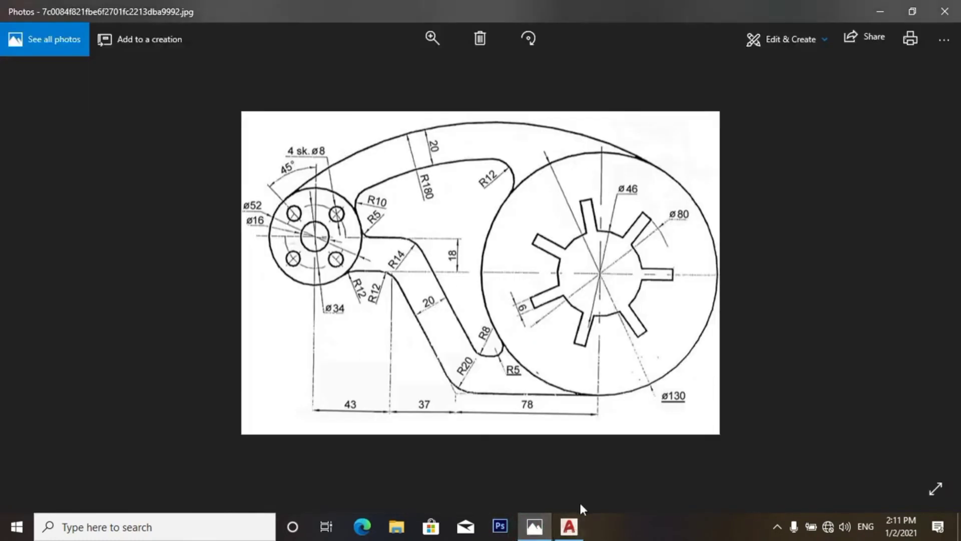
pyautogui.click(571, 527)
# - Offset the bottom line 20 units upward
pyautogui.write('o')
pyautogui.press('Return')
pyautogui.write('20')
pyautogui.press('Return')
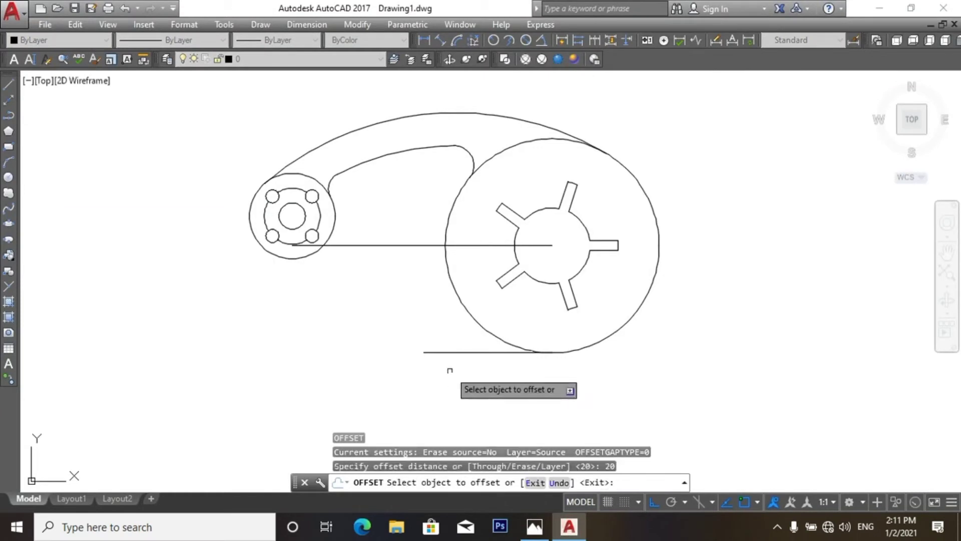
pyautogui.click(441, 352)
pyautogui.click(508, 329)
pyautogui.press('Escape')
# - Trim the new line back to the wheel circle and compare with the reference
pyautogui.scroll(2, 511, 324)
pyautogui.write('tr')
pyautogui.press('Return')
pyautogui.press('Return')
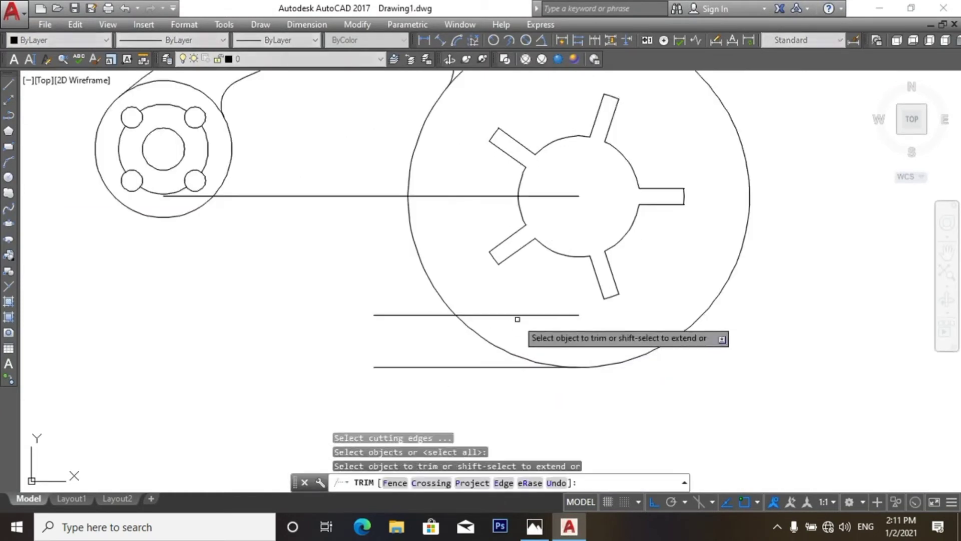
pyautogui.click(516, 319)
pyautogui.scroll(-2, 515, 323)
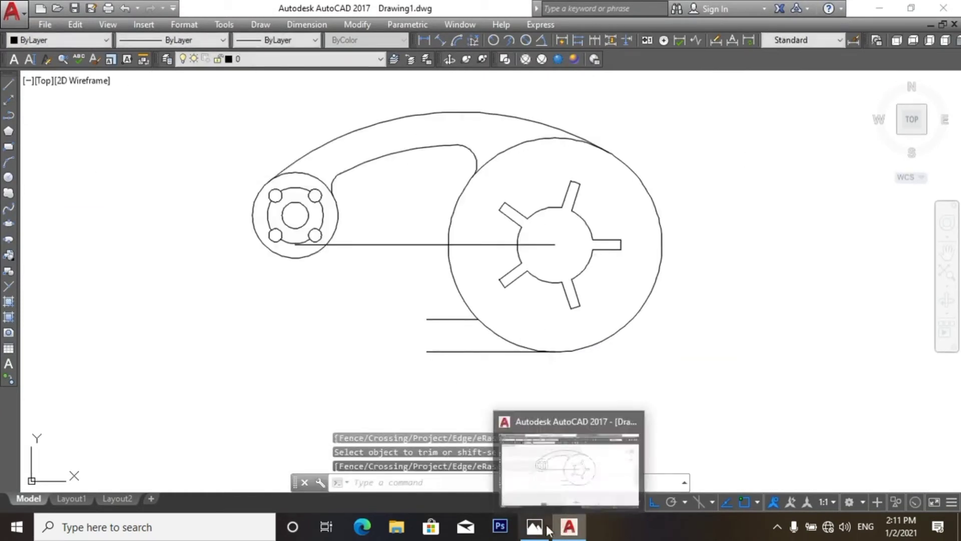
pyautogui.click(571, 530)
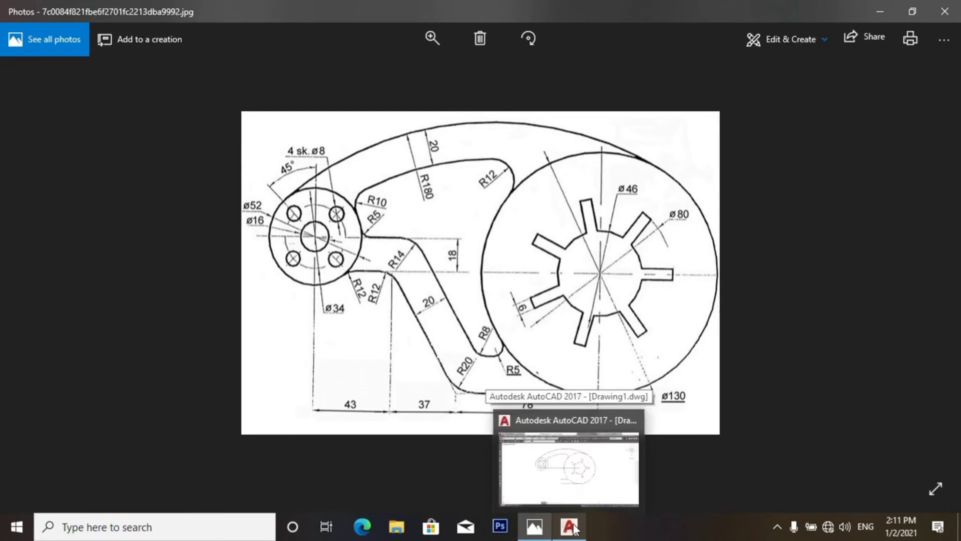
pyautogui.click(573, 527)
pyautogui.write('l')
pyautogui.press('Return')
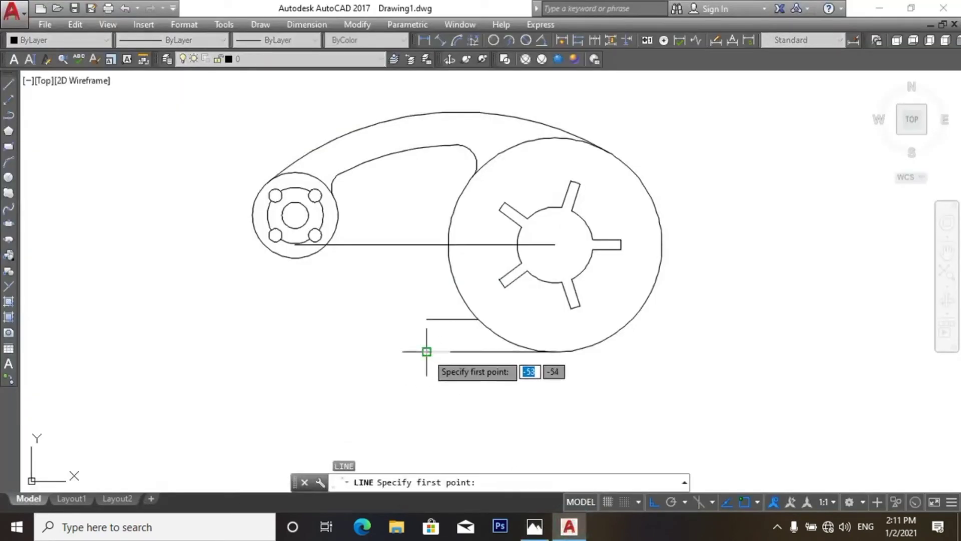
# - Draw helper lines from the bottom line's left end: 37 left, then up to the centreline
pyautogui.click(427, 352)
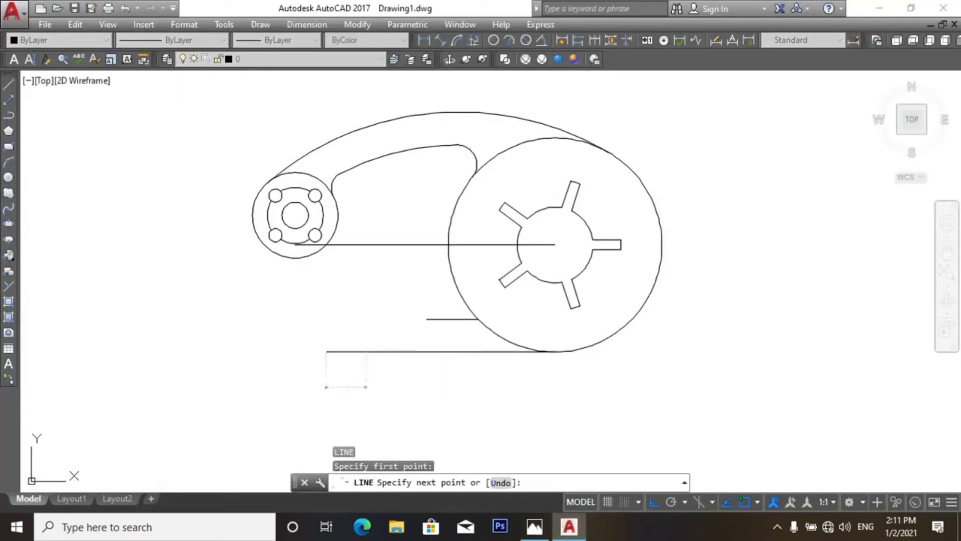
pyautogui.write('37')
pyautogui.press('Return')
pyautogui.click(365, 244)
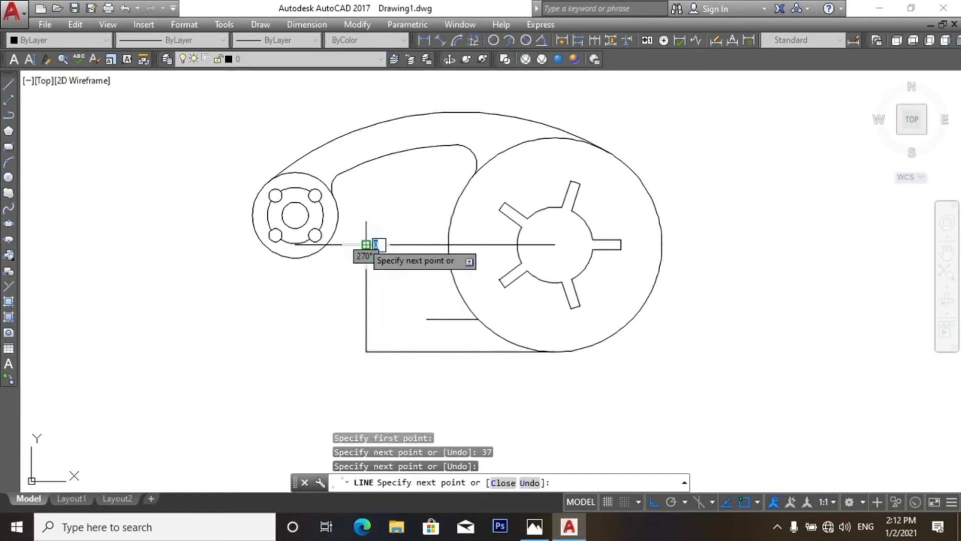
pyautogui.press('Return')
# - Draw the slanted edge from the centreline to the bottom line's end and delete the helpers
pyautogui.press('Return')
pyautogui.click(330, 245)
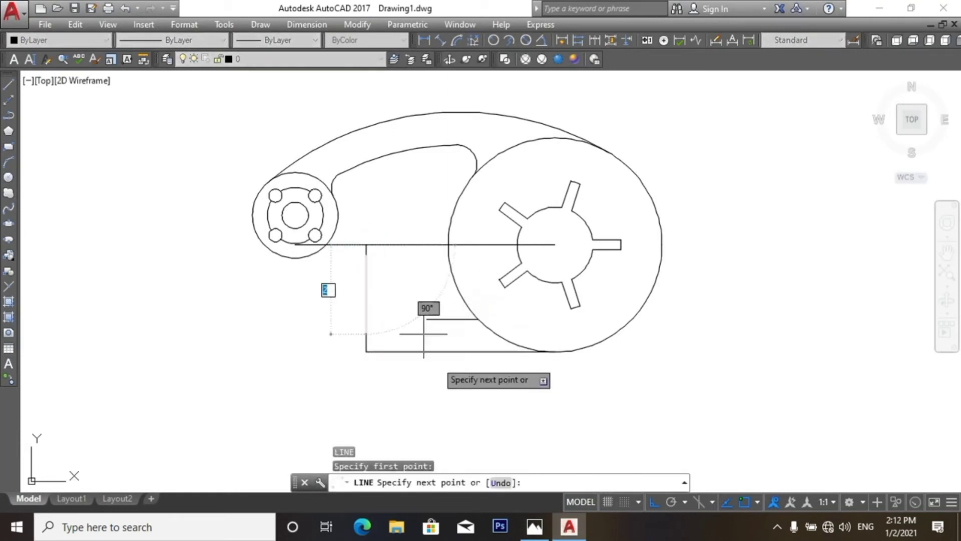
pyautogui.click(427, 352)
# - Trim the centreline beyond the slanted edge
pyautogui.press('Return')
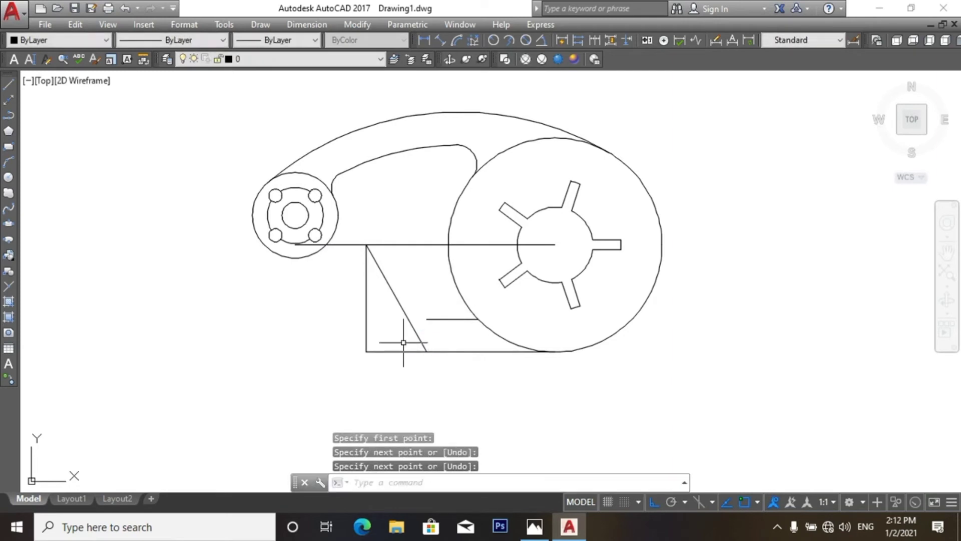
pyautogui.click(423, 323)
pyautogui.click(342, 371)
pyautogui.press('Delete')
pyautogui.write('tr')
pyautogui.press('Return')
pyautogui.press('Return')
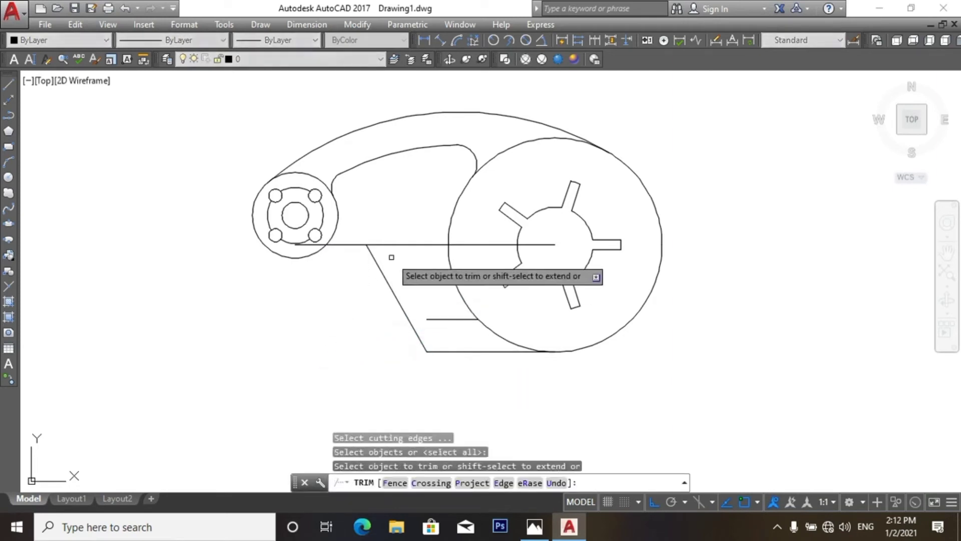
pyautogui.click(420, 244)
pyautogui.press('Return')
pyautogui.write('o')
pyautogui.press('Return')
pyautogui.press('Return')
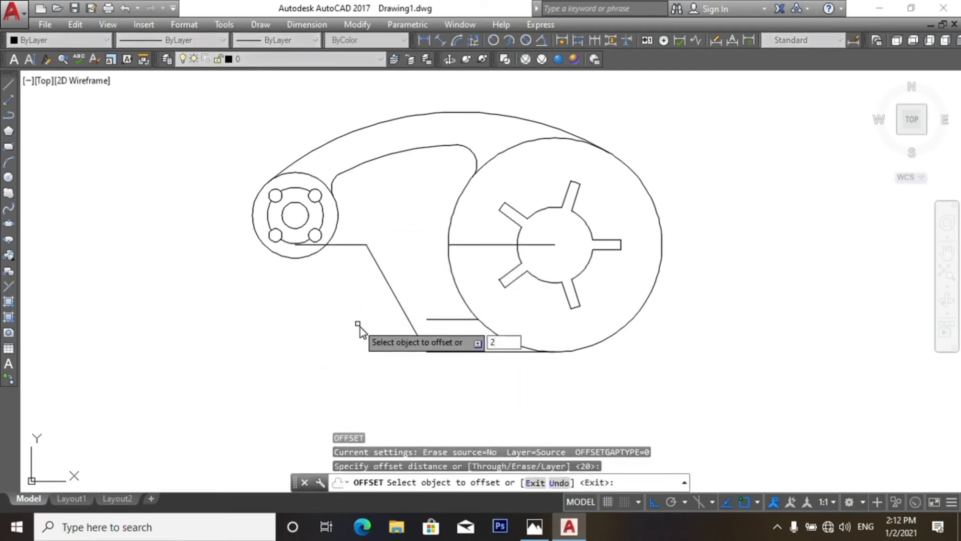
pyautogui.press('Return')
pyautogui.press('Return')
pyautogui.write('0')
pyautogui.press('Return')
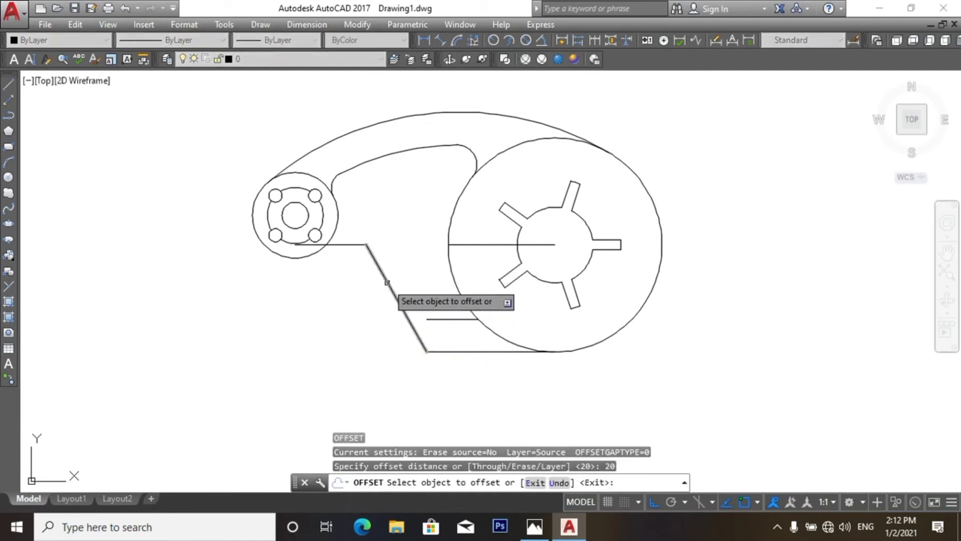
# - Offset the slanted line and the left horizontal line 20 units to the upper side
pyautogui.click(387, 282)
pyautogui.click(412, 266)
pyautogui.click(354, 244)
pyautogui.click(361, 223)
pyautogui.scroll(2, 361, 225)
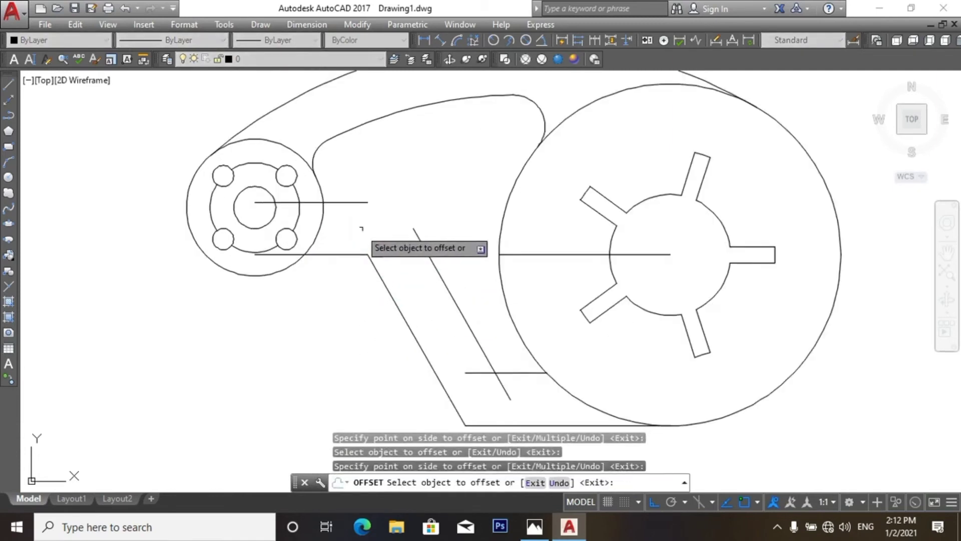
pyautogui.press('Escape')
# - Stretch the new upper horizontal line and extend the slanted copy until they meet
pyautogui.write('x')
pyautogui.press('Return')
pyautogui.click(354, 202)
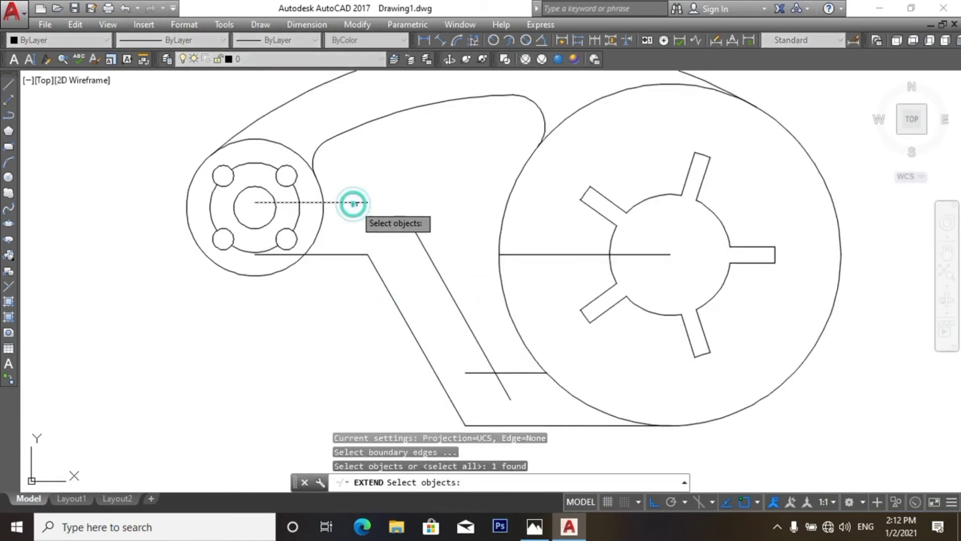
pyautogui.press('Escape')
pyautogui.click(366, 203)
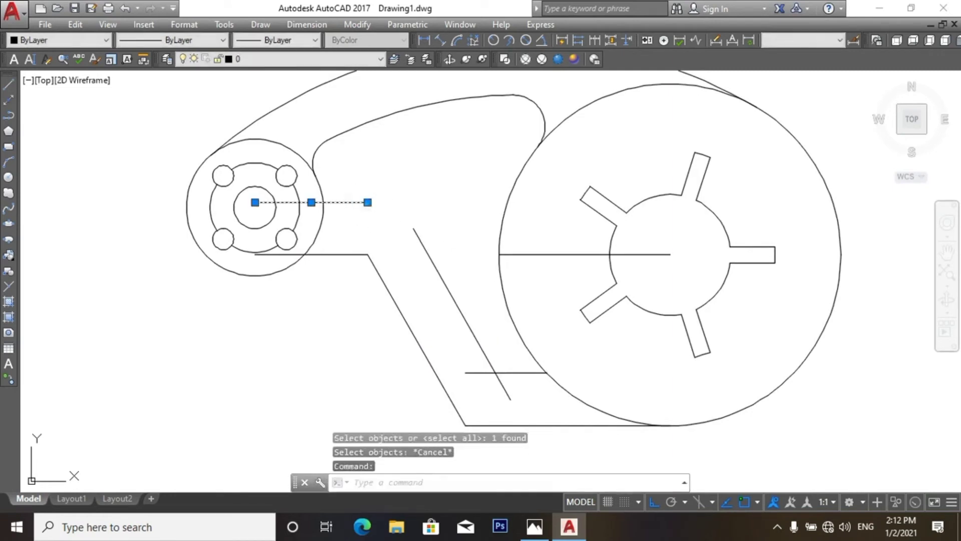
pyautogui.click(367, 202)
pyautogui.click(448, 225)
pyautogui.press('Escape')
pyautogui.press('Return')
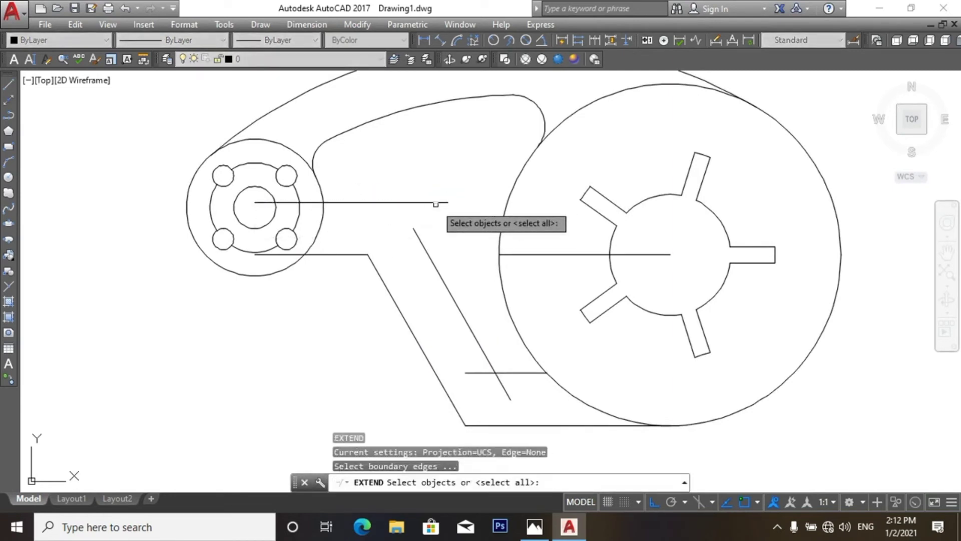
pyautogui.click(440, 210)
pyautogui.press('Return')
pyautogui.click(425, 239)
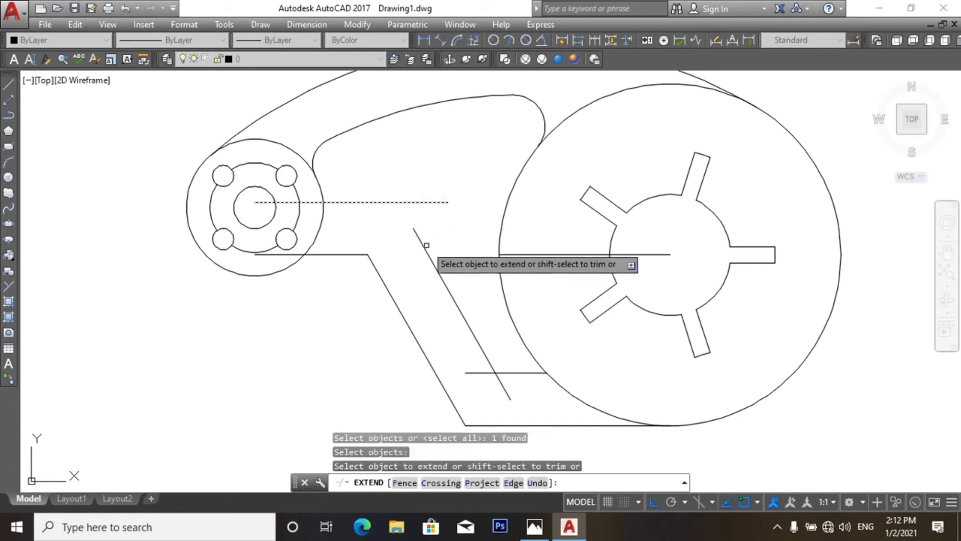
pyautogui.press('Escape')
# - Trim the slanted copy's overshooting tail and the corner stub, then compare with the reference drawing
pyautogui.press('Return')
pyautogui.press('Return')
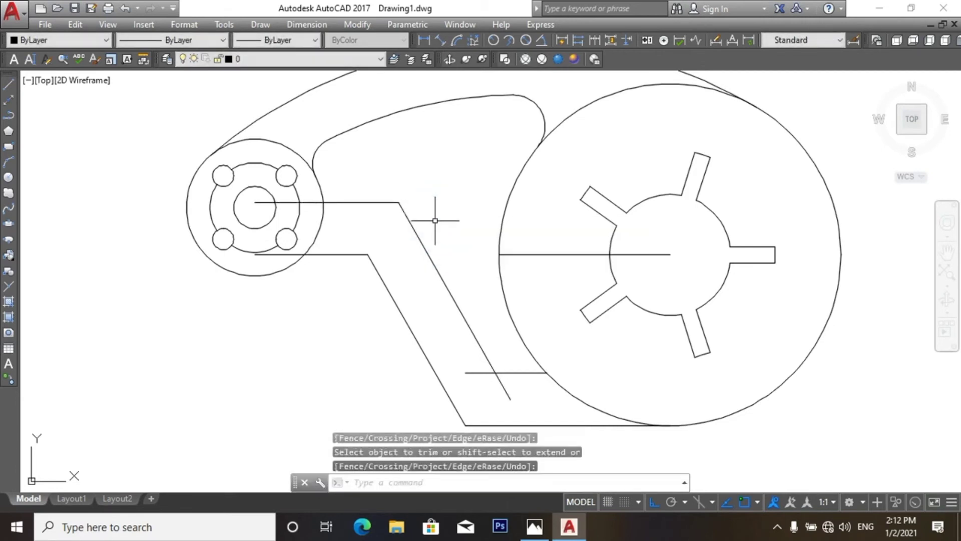
pyautogui.moveTo(511, 377); pyautogui.dragTo(480, 302, button='middle')
pyautogui.click(474, 315)
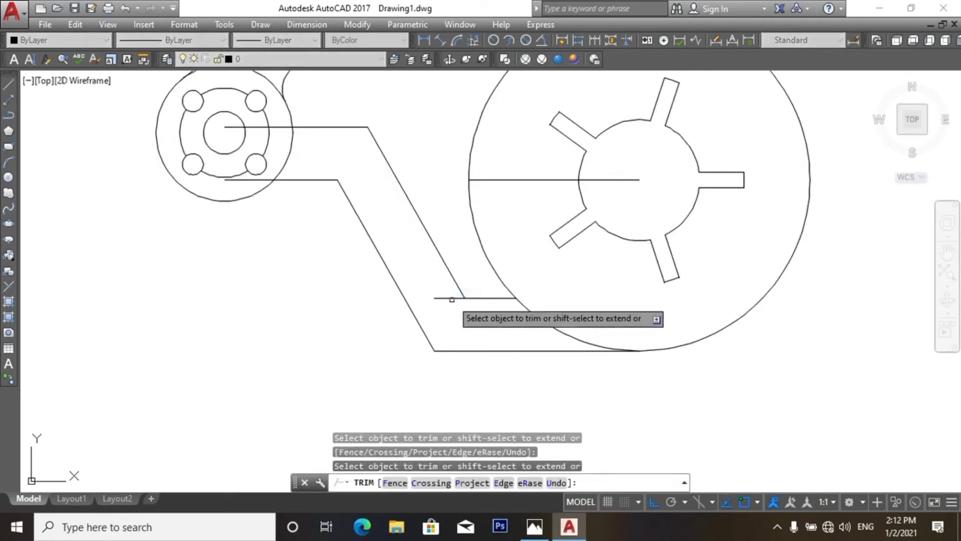
pyautogui.click(443, 298)
pyautogui.scroll(-2, 458, 322)
pyautogui.click(534, 526)
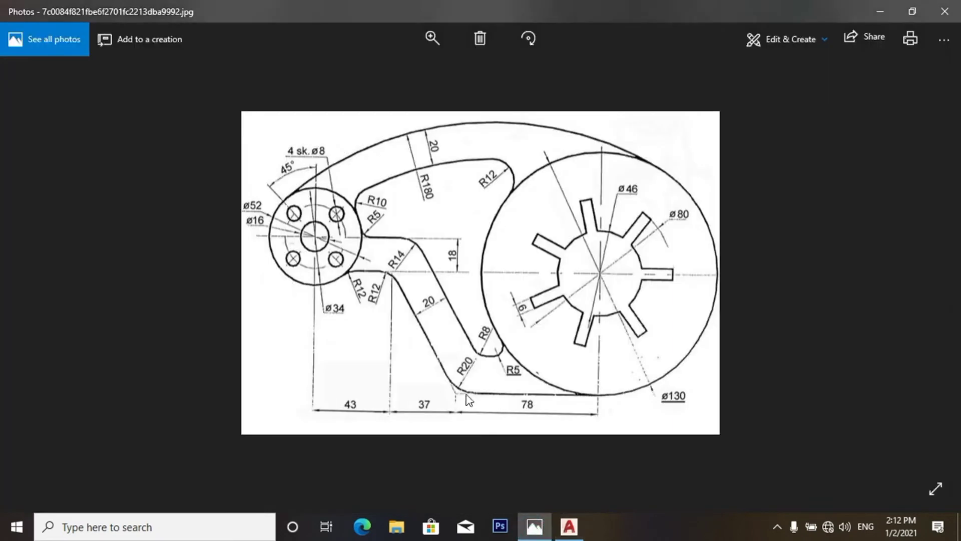
pyautogui.click(569, 527)
pyautogui.scroll(3, 455, 332)
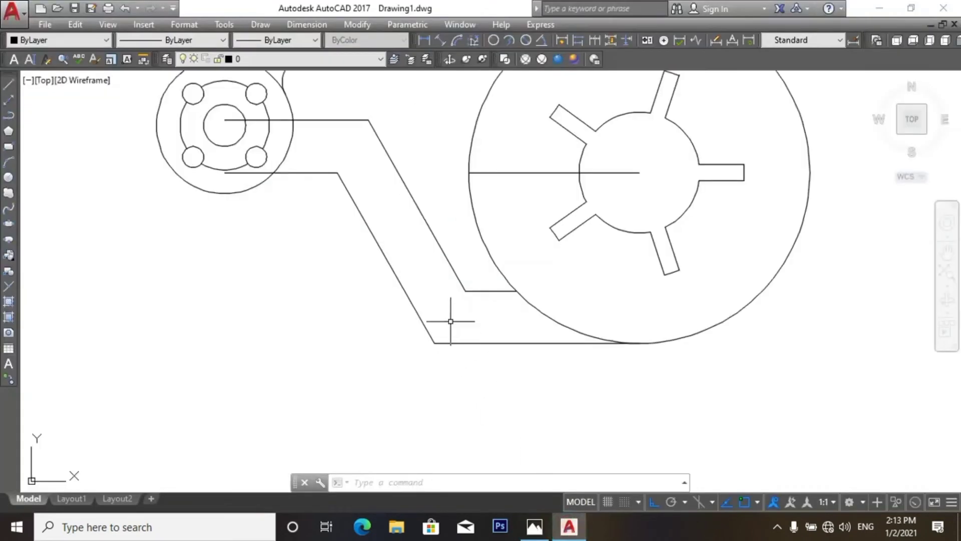
# - Draw a radius-20 tangent-tangent-radius circle touching the first edge and the slanted edge
pyautogui.write('c')
pyautogui.press('Return')
pyautogui.write('t')
pyautogui.press('Return')
pyautogui.click(452, 343)
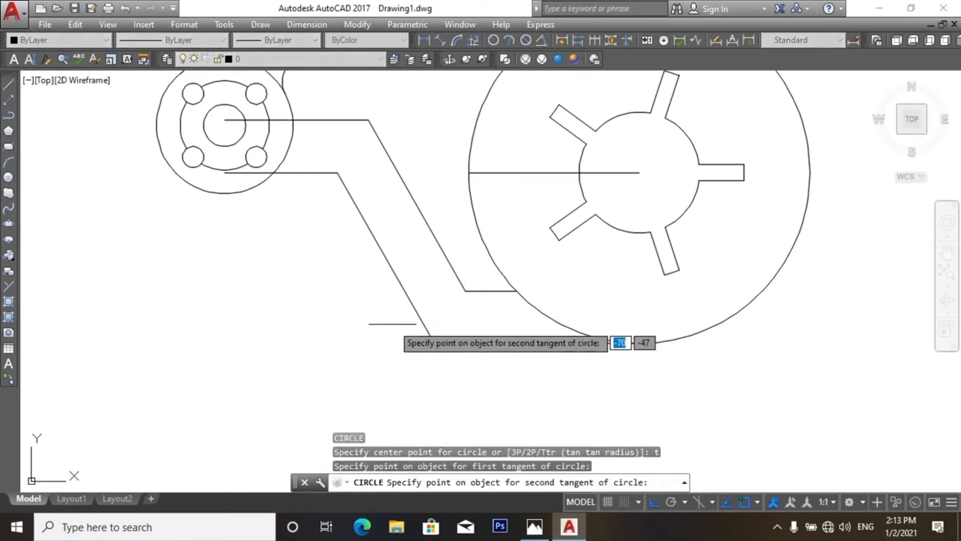
pyautogui.click(417, 316)
pyautogui.write('20')
pyautogui.press('Return')
# - Trim the R20 circle into a rounded corner fillet and delete its leftover arc
pyautogui.write('r')
pyautogui.press('Return')
pyautogui.press('Return')
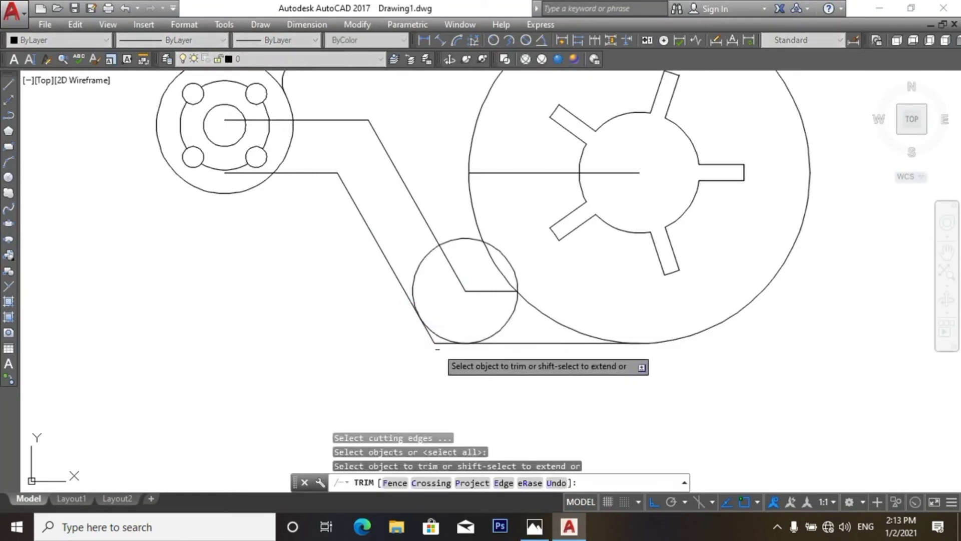
pyautogui.scroll(2, 441, 345)
pyautogui.click(382, 369)
pyautogui.click(526, 326)
pyautogui.click(404, 227)
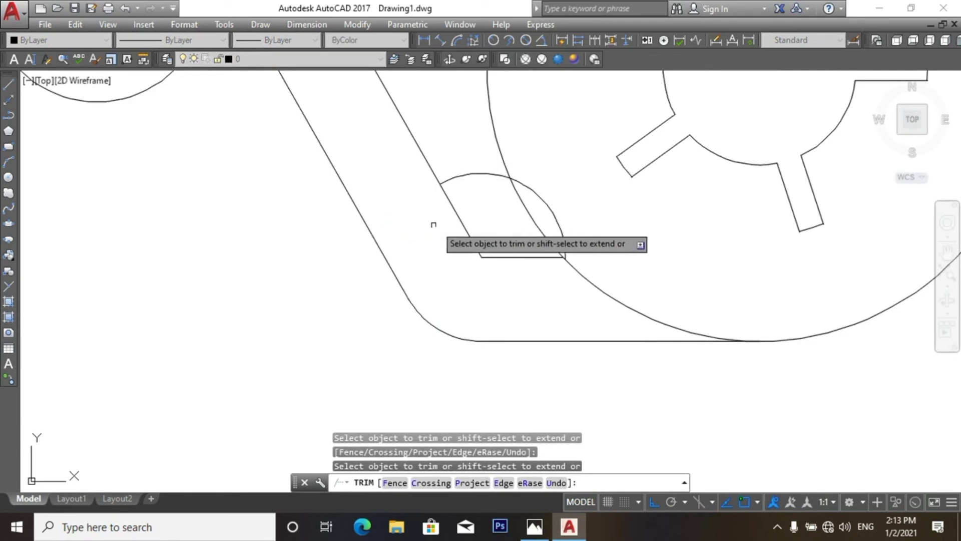
pyautogui.press('Escape')
pyautogui.click(470, 176)
pyautogui.press('Delete')
pyautogui.scroll(-5, 475, 217)
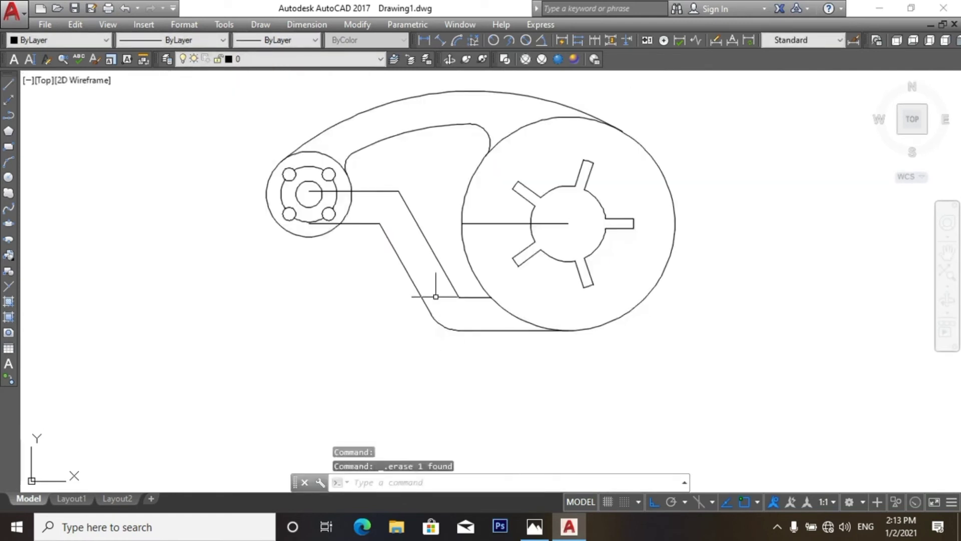
pyautogui.scroll(5, 466, 286)
# - Draw an R8 tangent circle between the slanted line and the horizontal line
pyautogui.press('Return')
pyautogui.press('t')
pyautogui.press('Return')
pyautogui.click(462, 317)
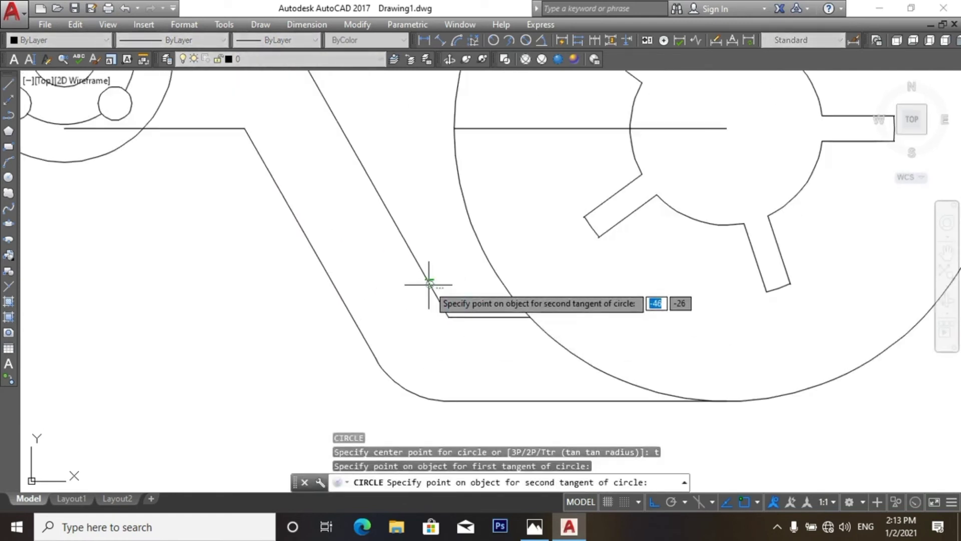
pyautogui.click(428, 277)
pyautogui.write('8')
pyautogui.press('Return')
pyautogui.scroll(4, 440, 299)
pyautogui.write('tr')
pyautogui.press('Return')
pyautogui.press('Return')
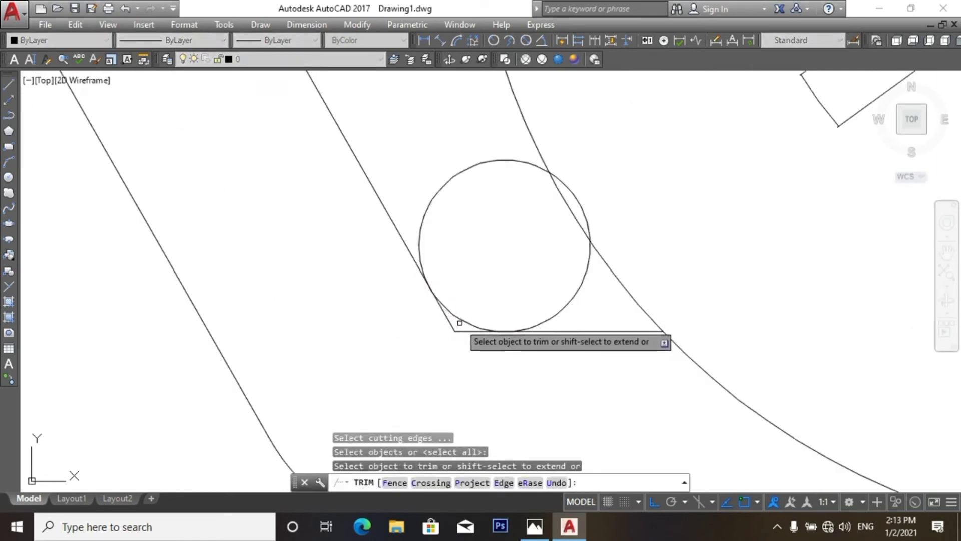
# - Trim the corner lines and the upper part of the R8 circle into a fillet arc
pyautogui.moveTo(444, 348); pyautogui.dragTo(430, 334, button='middle')
pyautogui.click(450, 307)
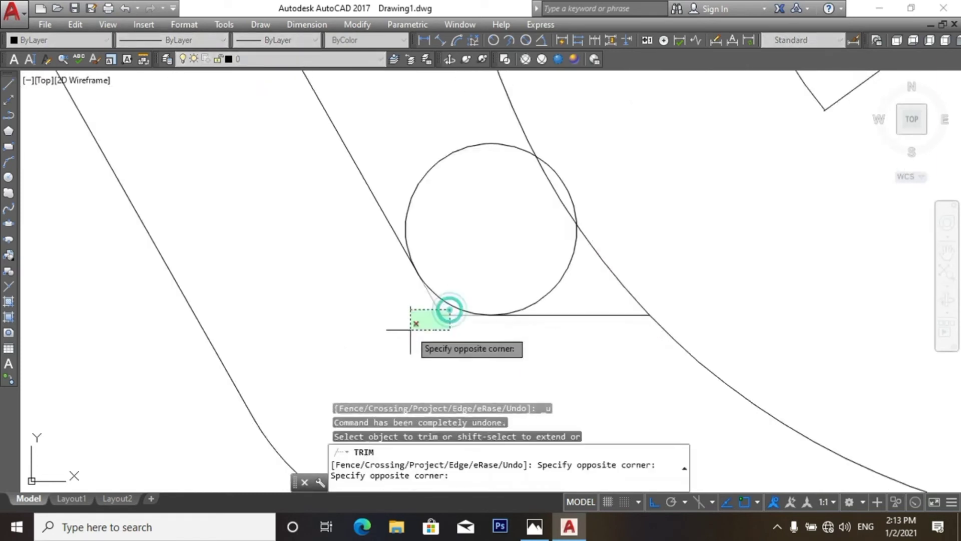
pyautogui.click(408, 333)
pyautogui.click(416, 190)
pyautogui.press('Escape')
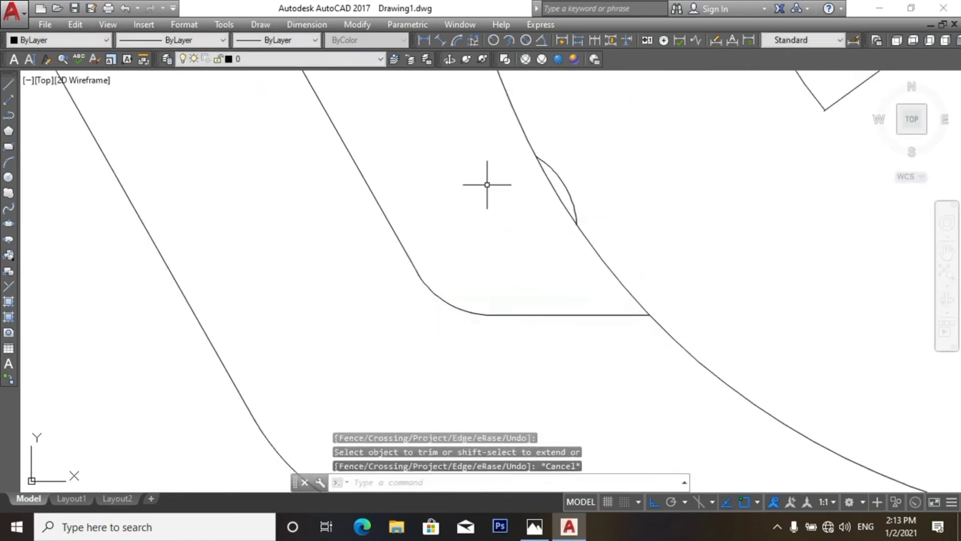
pyautogui.click(560, 181)
pyautogui.scroll(-5, 533, 386)
pyautogui.scroll(3, 526, 343)
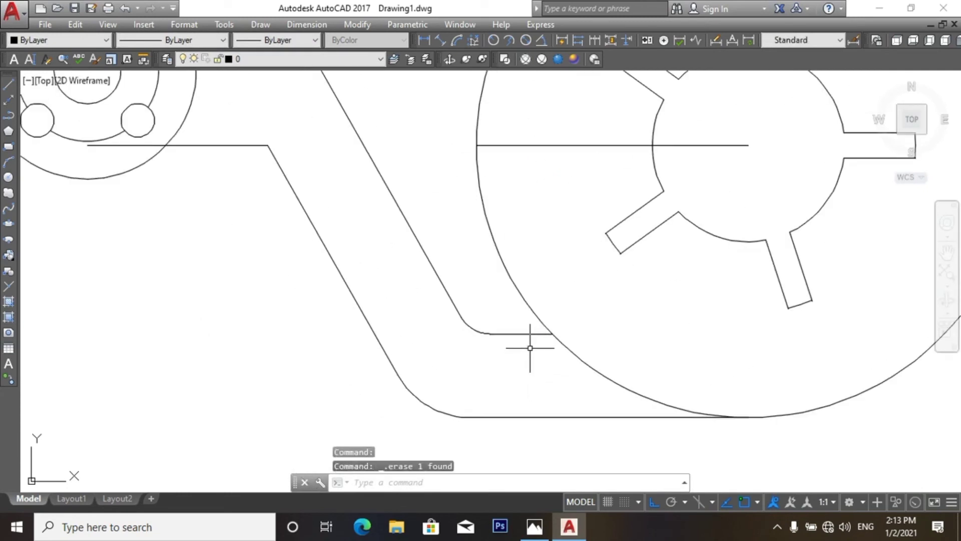
# - Draw an R5 tangent circle between the arm line and the wheel circle
pyautogui.write('c')
pyautogui.press('Return')
pyautogui.write('ter point for circle or :')
pyautogui.press('Return')
pyautogui.click(526, 332)
pyautogui.click(521, 305)
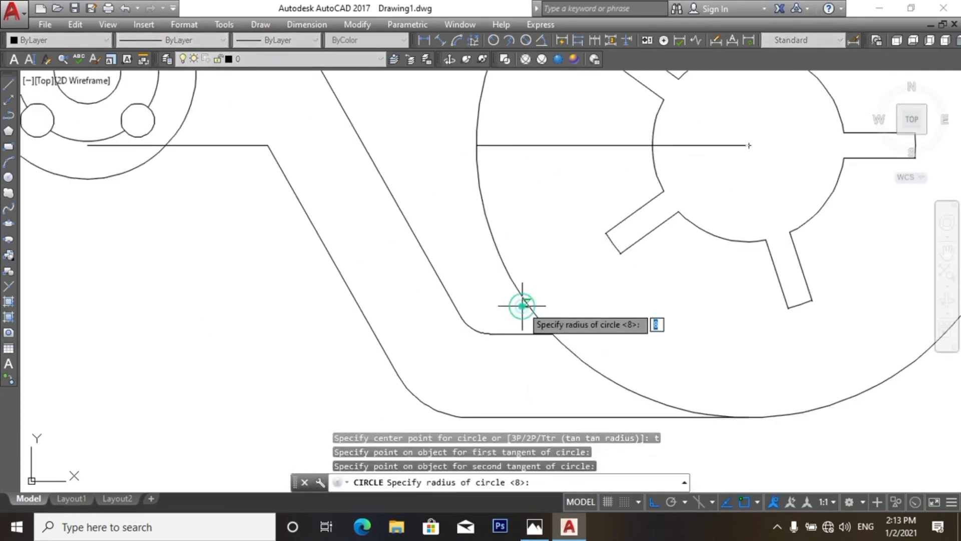
pyautogui.write('5')
pyautogui.press('Return')
# - Trim the R5 circle to a fillet arc and compare the result with the reference drawing
pyautogui.write('tr')
pyautogui.press('Return')
pyautogui.press('Return')
pyautogui.click(492, 300)
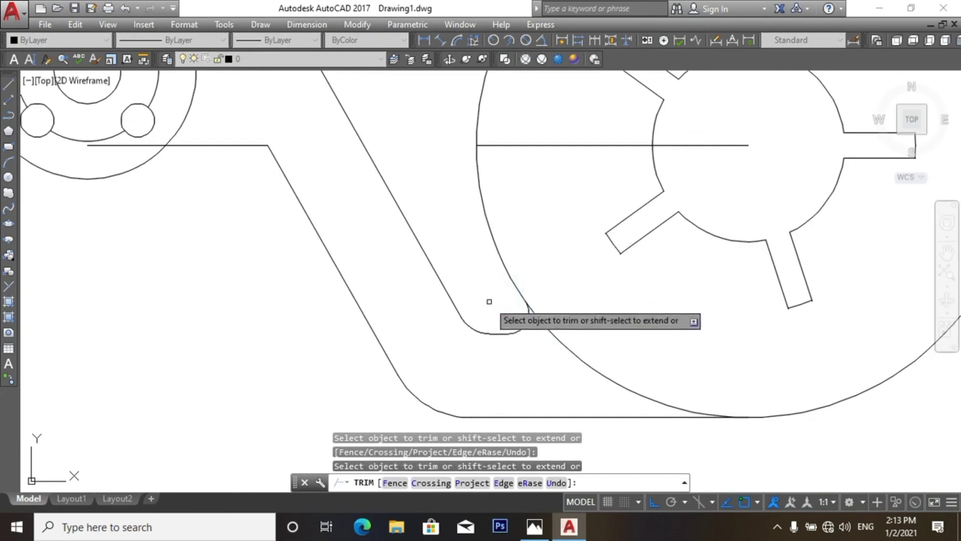
pyautogui.press('Escape')
pyautogui.scroll(-4, 481, 338)
pyautogui.scroll(-2, 481, 338)
pyautogui.click(535, 527)
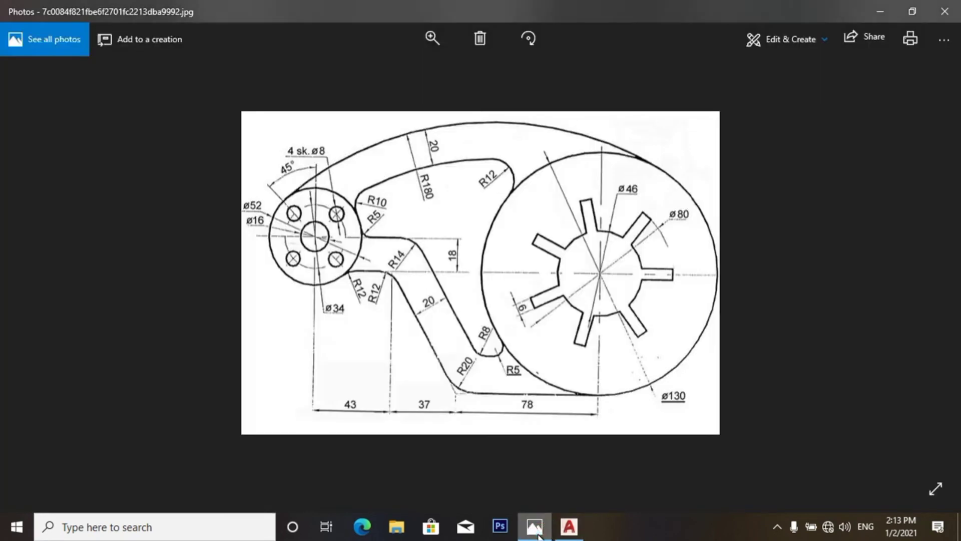
pyautogui.click(569, 527)
pyautogui.scroll(3, 433, 270)
pyautogui.write('c')
pyautogui.press('Return')
# - Draw an R14 tangent circle between the upper arm line and the diagonal line
pyautogui.write('t')
pyautogui.click(440, 242)
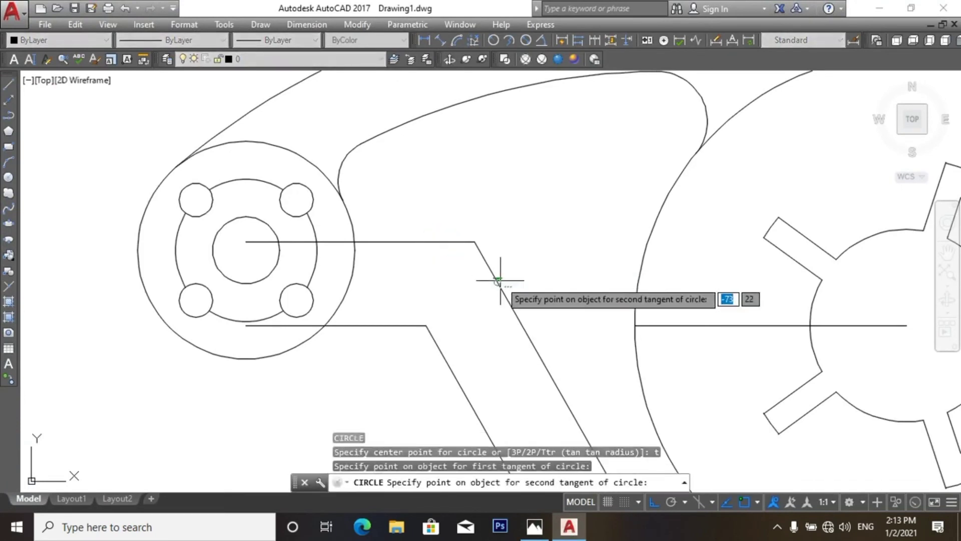
pyautogui.click(500, 281)
pyautogui.write('14')
pyautogui.press('Return')
# - Trim the R14 circle into the upper-bend fillet and delete the misplaced arc at the lower bend
pyautogui.write('tr')
pyautogui.press('Return')
pyautogui.press('Return')
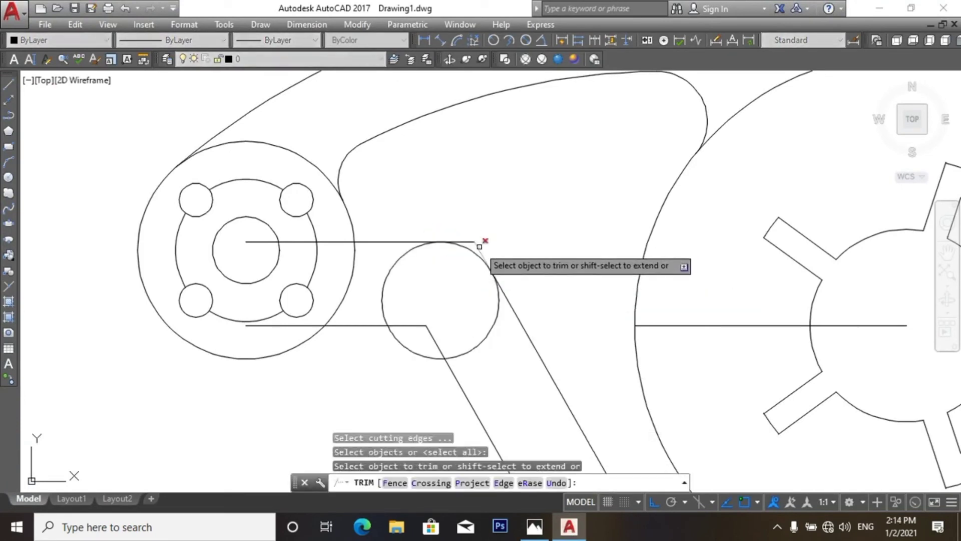
pyautogui.click(474, 242)
pyautogui.click(499, 321)
pyautogui.click(384, 301)
pyautogui.click(418, 326)
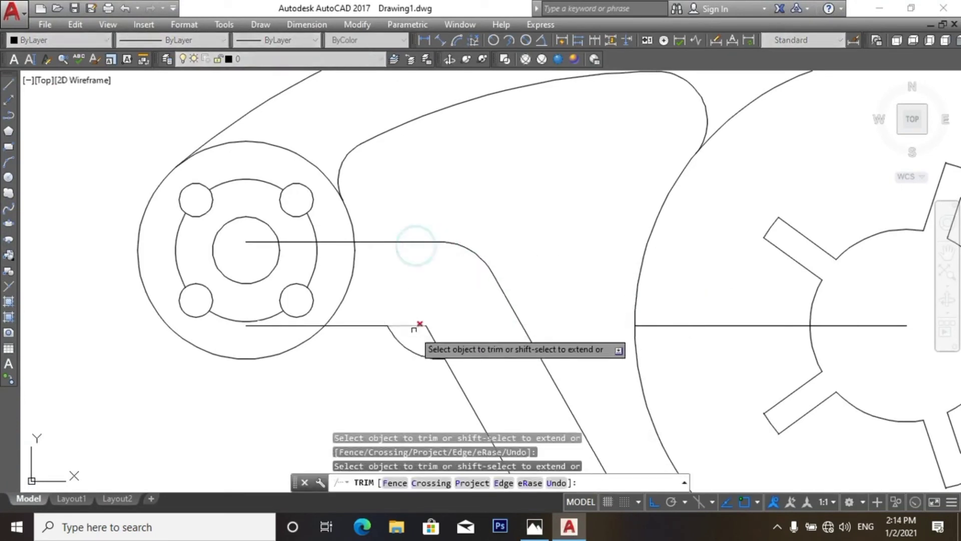
pyautogui.press('Escape')
pyautogui.click(412, 352)
pyautogui.press('Delete')
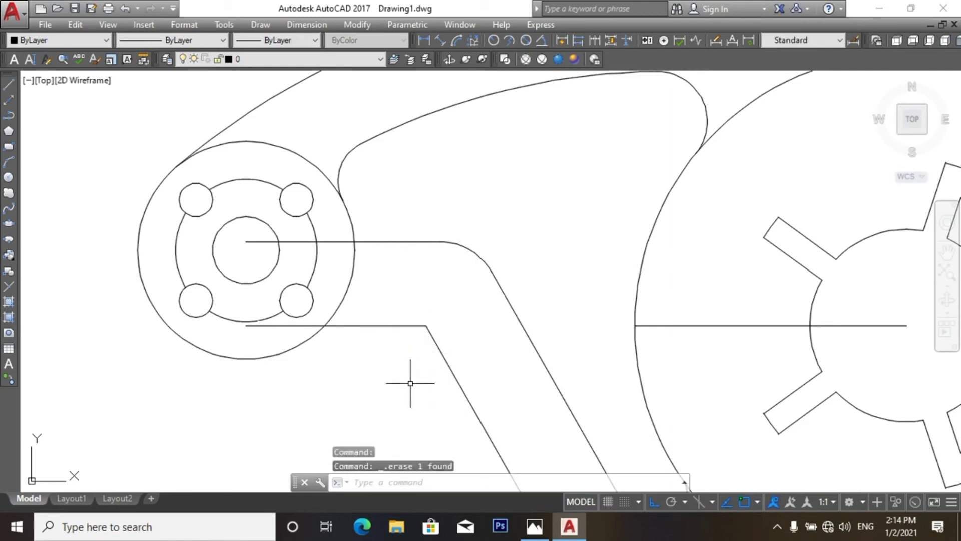
# - Draw an R12 tangent circle between the lower arm line and the diagonal line
pyautogui.write('c')
pyautogui.press('Return')
pyautogui.write('t')
pyautogui.press('Return')
pyautogui.click(410, 326)
pyautogui.click(439, 348)
pyautogui.write('12')
pyautogui.press('Return')
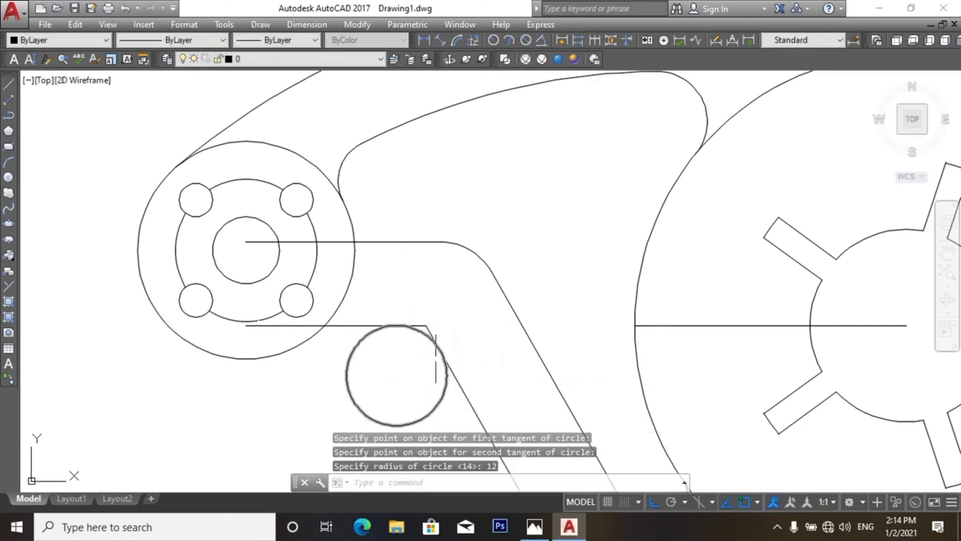
pyautogui.write('r')
pyautogui.press('Return')
pyautogui.press('Return')
# - Trim the R12 circle into the lower-bend fillet arc
pyautogui.click(422, 326)
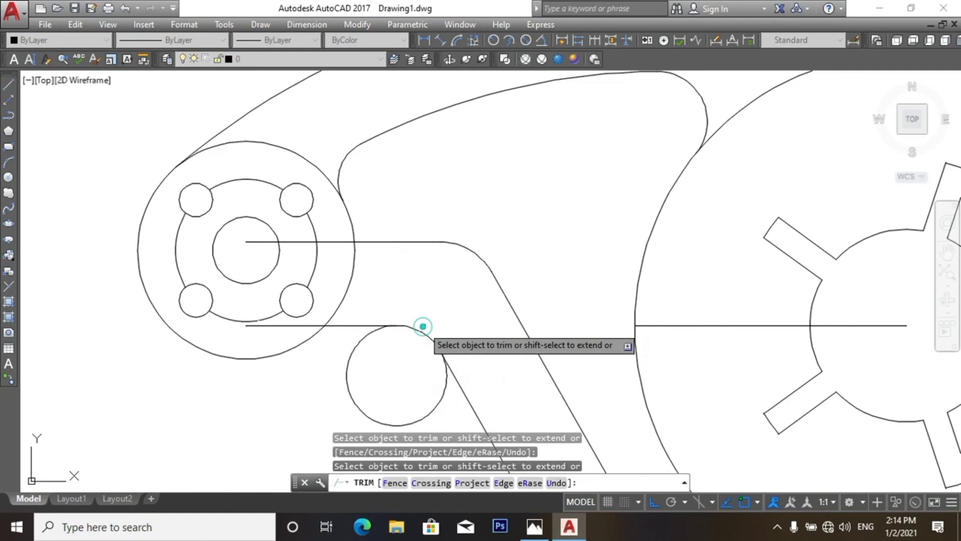
pyautogui.click(444, 388)
pyautogui.scroll(-3, 440, 319)
pyautogui.scroll(1, 392, 306)
pyautogui.scroll(1, 391, 300)
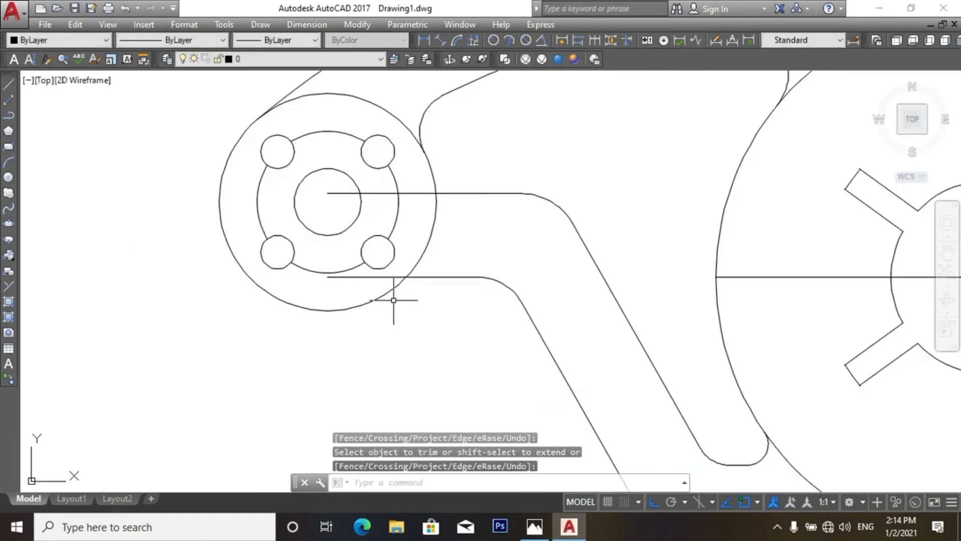
pyautogui.scroll(1, 385, 281)
# - Trim the arm lines inside the boss, delete the leftover centre line, and check the reference
pyautogui.click(385, 277)
pyautogui.click(419, 193)
pyautogui.press('Escape')
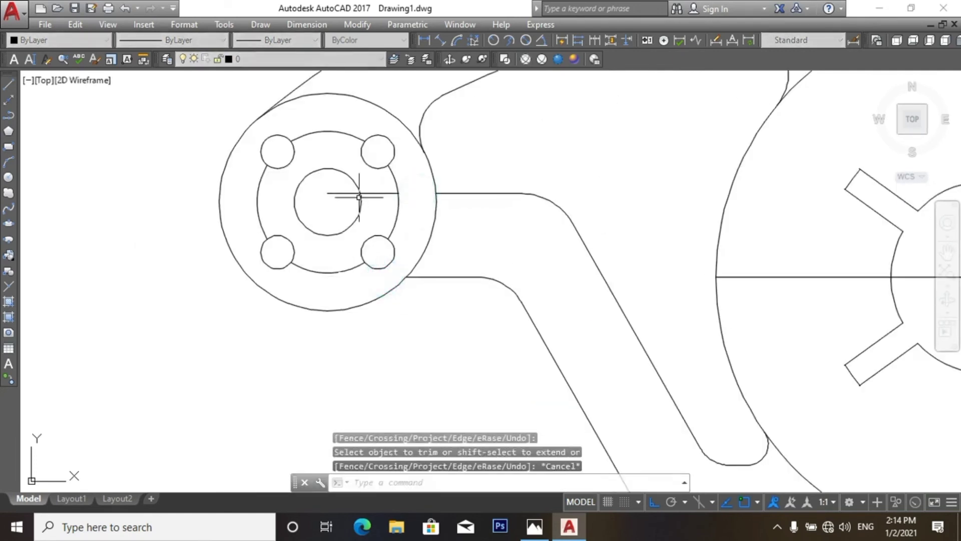
pyautogui.click(369, 194)
pyautogui.press('Delete')
pyautogui.scroll(-4, 342, 243)
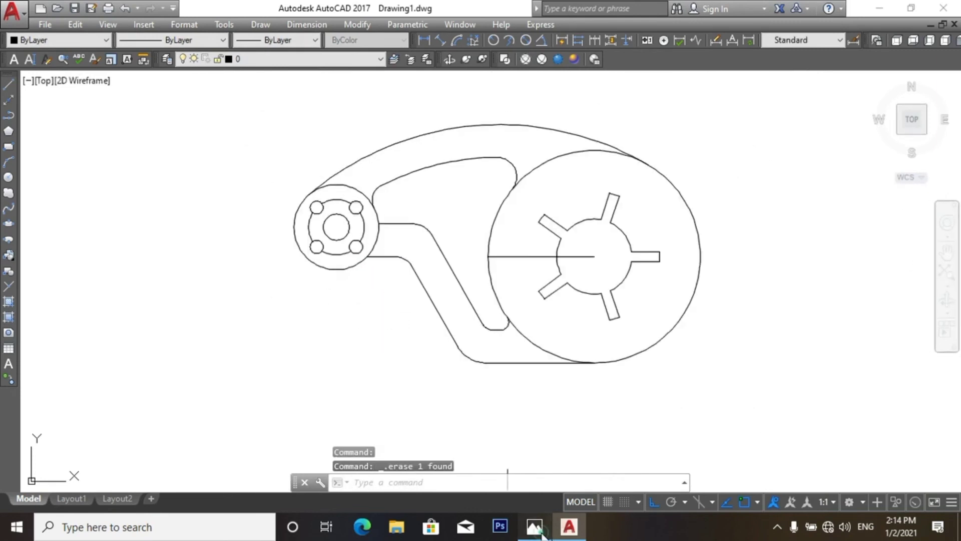
pyautogui.click(538, 528)
# - Draw a radius-12 tangent circle between the boss circle and the lower arm line
pyautogui.click(570, 526)
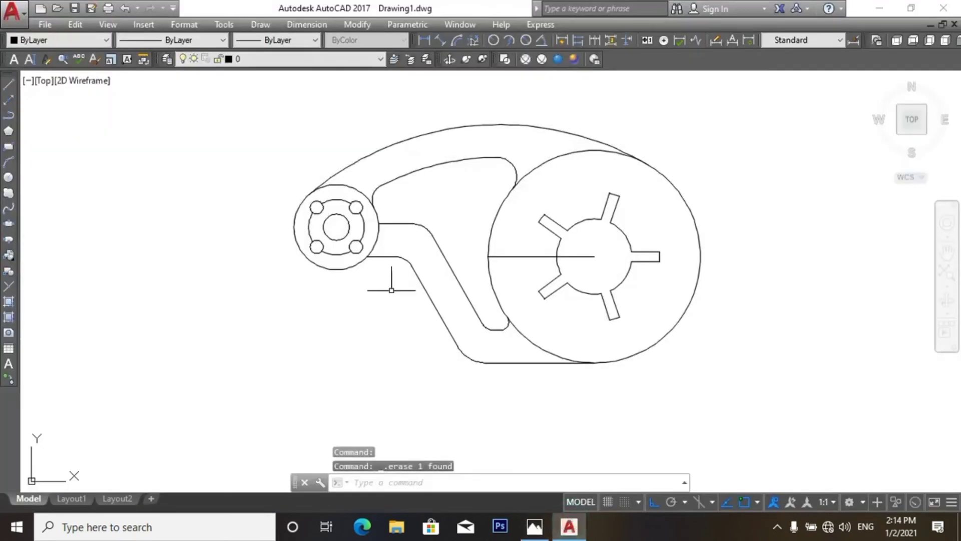
pyautogui.scroll(4, 365, 279)
pyautogui.press('c')
pyautogui.press('Return')
pyautogui.write('t')
pyautogui.press('Return')
pyautogui.click(381, 247)
pyautogui.click(347, 255)
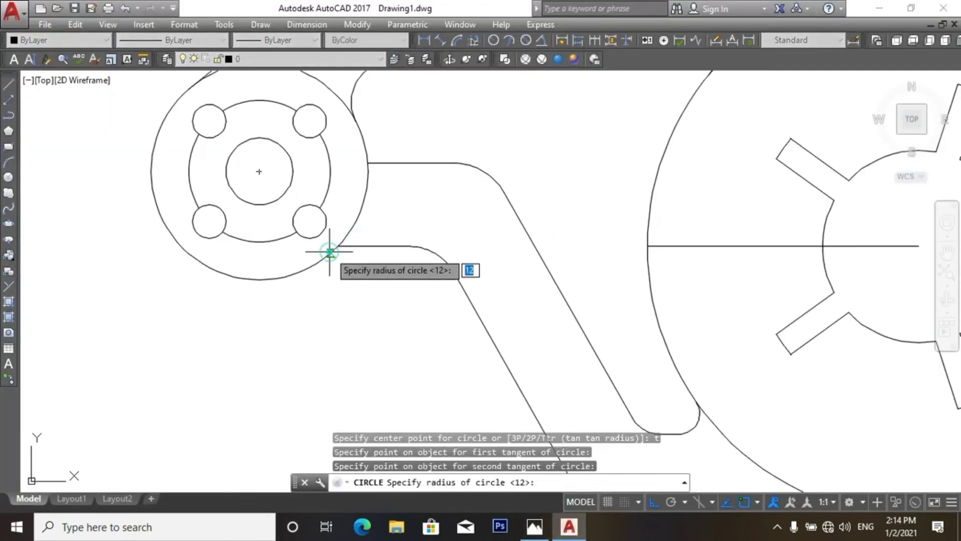
pyautogui.press('Return')
# - Trim the R12 circle and corner lines into a fillet arc below the arm
pyautogui.write('tr')
pyautogui.press('Return')
pyautogui.press('Return')
pyautogui.scroll(3, 370, 250)
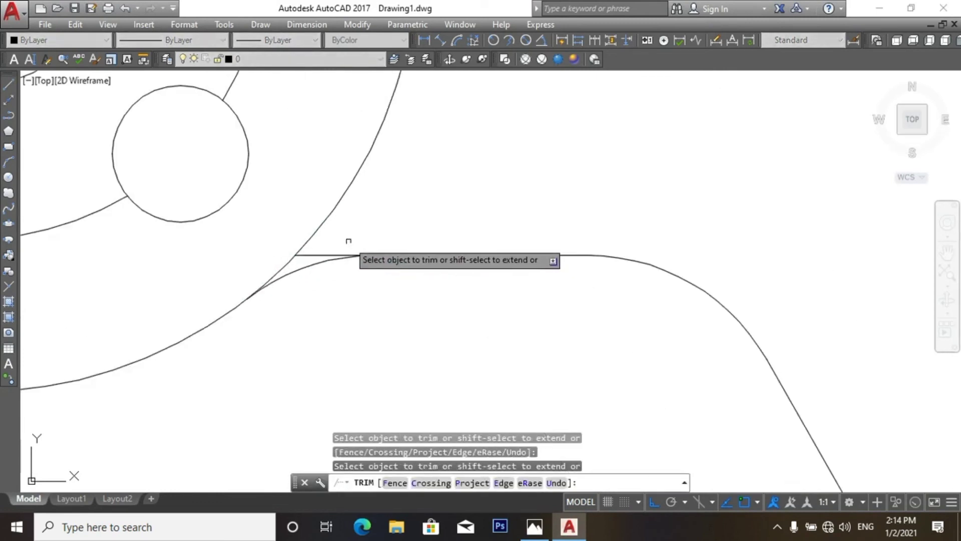
pyautogui.click(322, 255)
pyautogui.scroll(-5, 381, 281)
pyautogui.scroll(3, 398, 245)
pyautogui.press('Escape')
# - Draw a radius-5 tangent circle between the upper arm line and the boss
pyautogui.write('c')
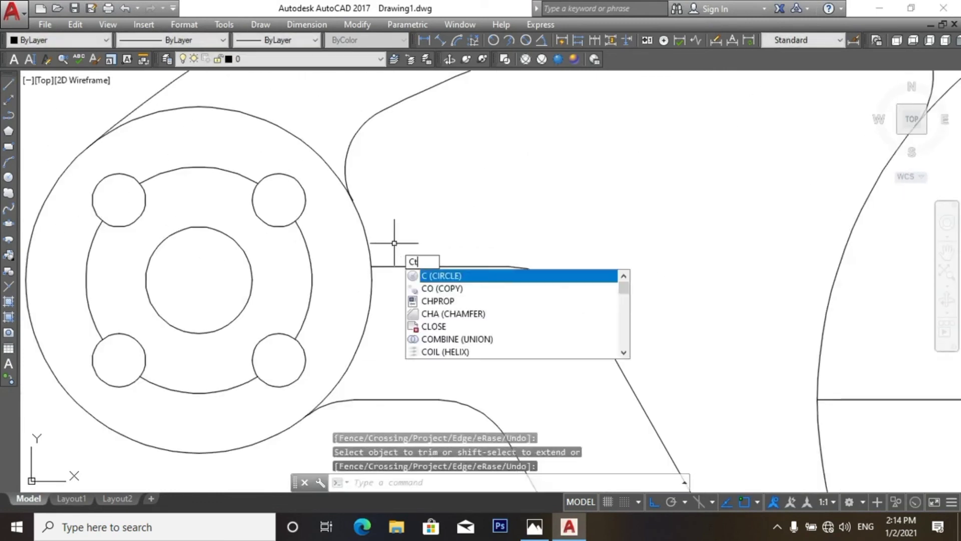
pyautogui.press('Return')
pyautogui.write('t')
pyautogui.press('Return')
pyautogui.click(403, 266)
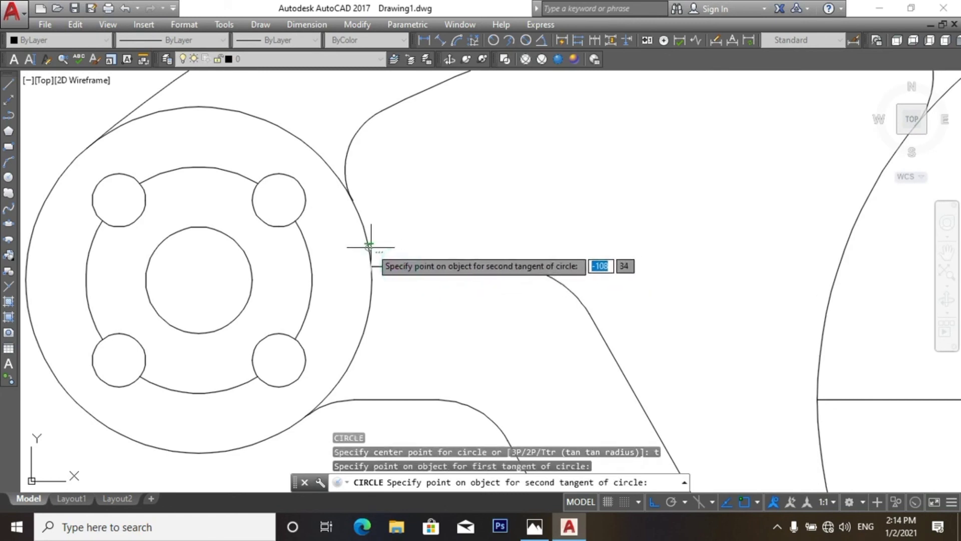
pyautogui.click(369, 242)
pyautogui.write('5')
pyautogui.press('Return')
# - Trim the R5 circle into a fillet arc above the arm, then view the reference drawing
pyautogui.write('tr')
pyautogui.press('Return')
pyautogui.press('Return')
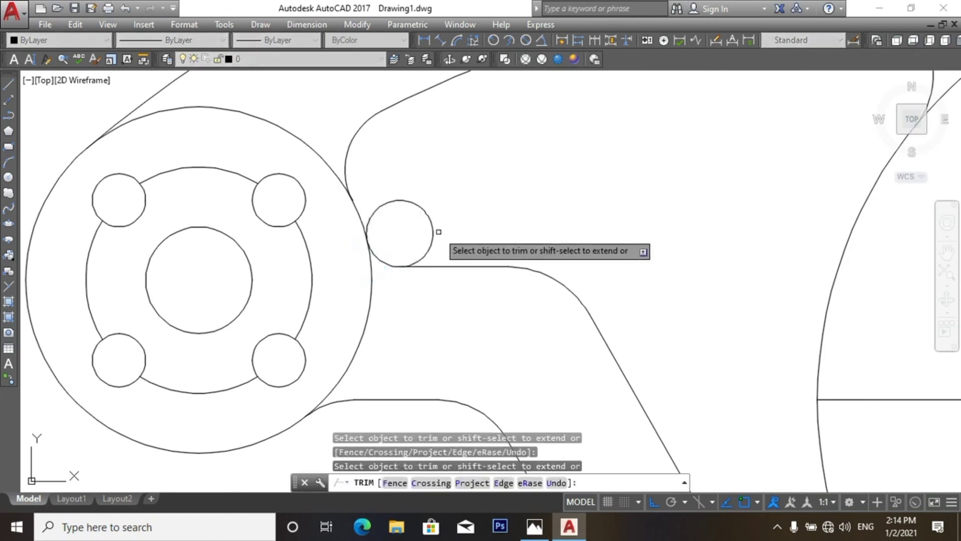
pyautogui.click(434, 231)
pyautogui.scroll(-5, 435, 226)
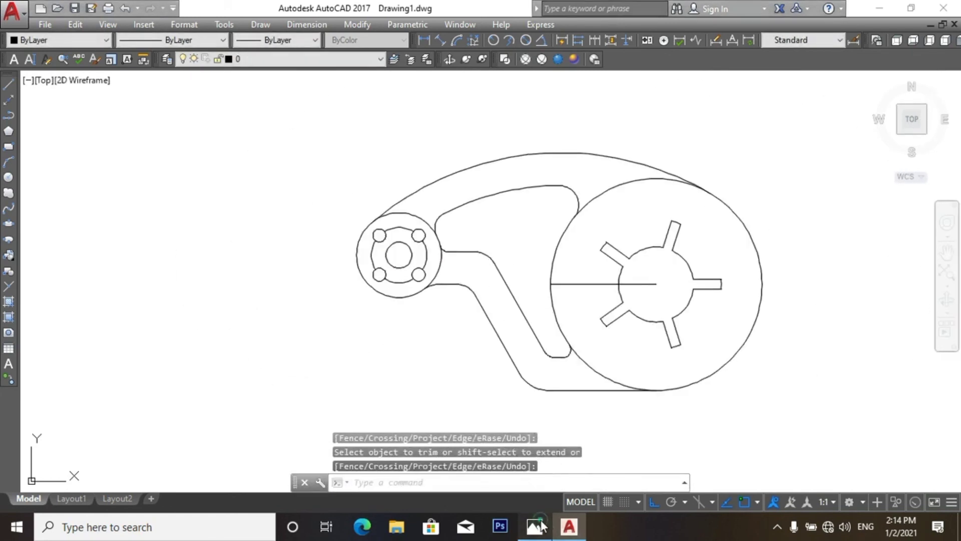
pyautogui.click(541, 525)
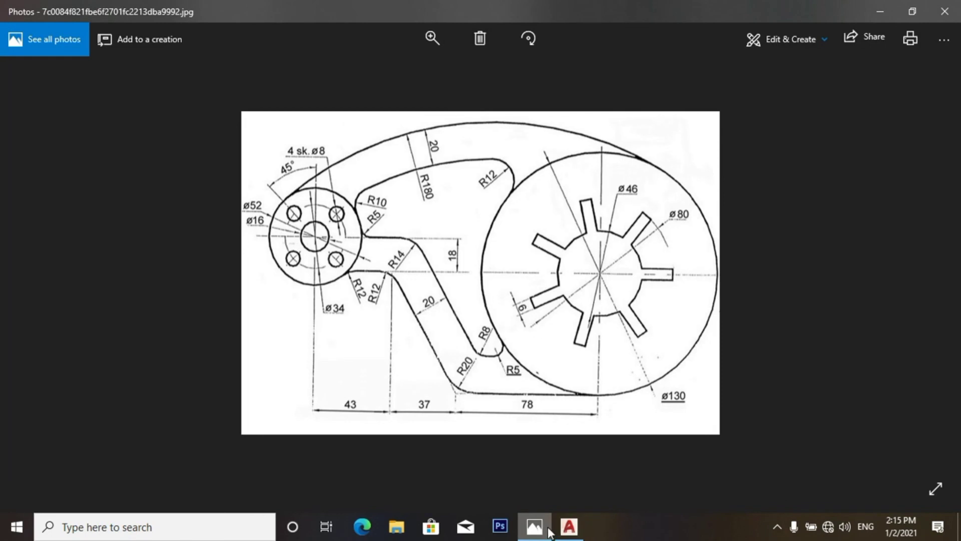
# - Reposition the lever view and restore the Photos reference from full screen to a smaller window
pyautogui.click(569, 525)
pyautogui.moveTo(621, 346); pyautogui.dragTo(524, 314, button='middle')
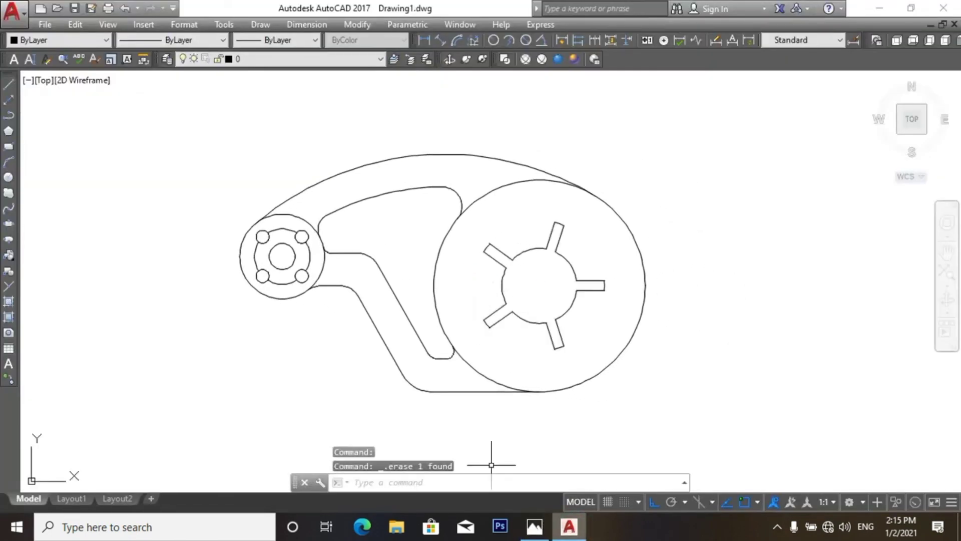
pyautogui.click(543, 526)
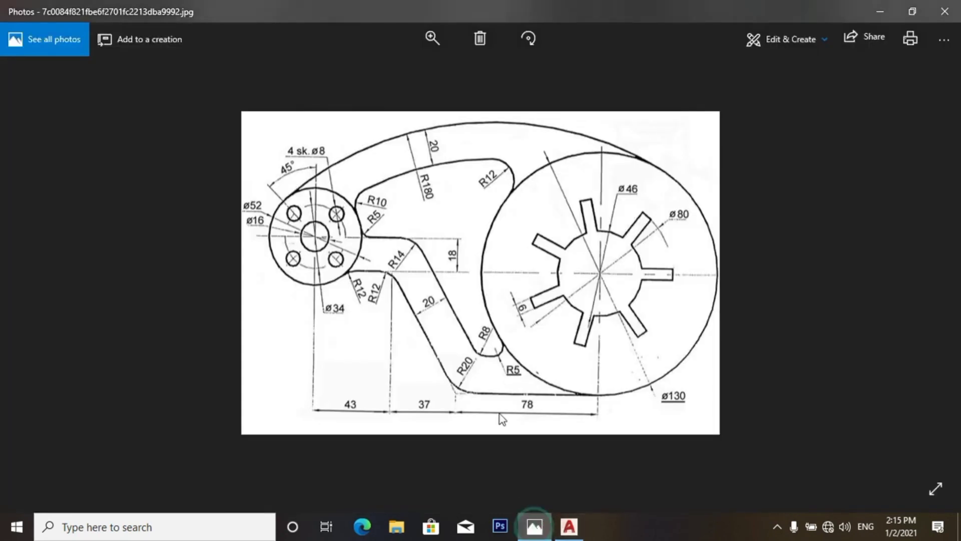
pyautogui.click(913, 11)
pyautogui.click(524, 350)
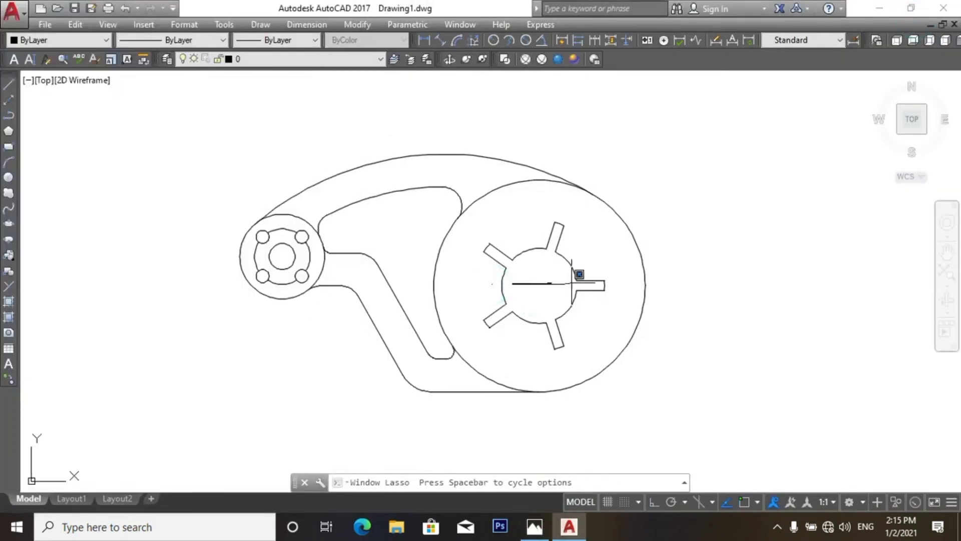
# - Pan the lever right and show the Photos reference window beside it
pyautogui.moveTo(472, 407); pyautogui.dragTo(714, 410, button='middle')
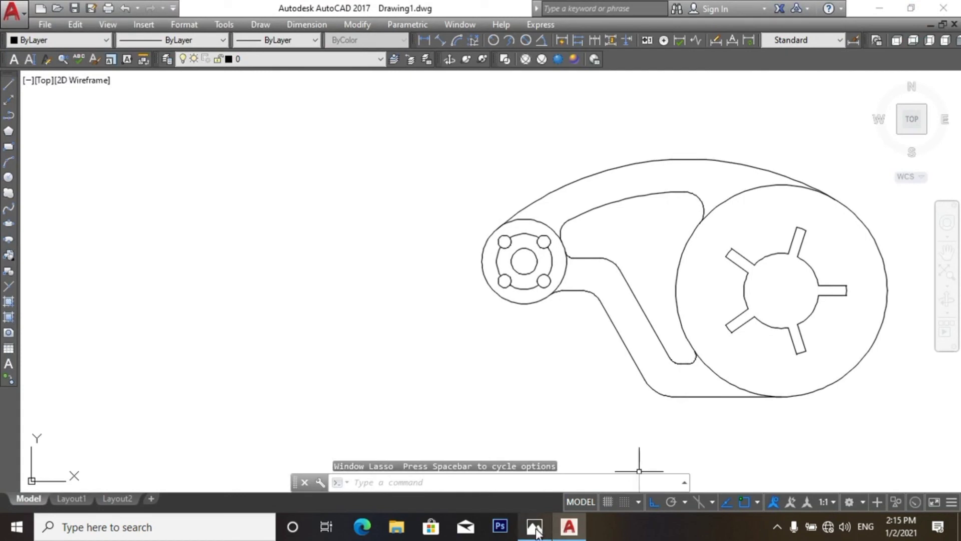
pyautogui.click(535, 527)
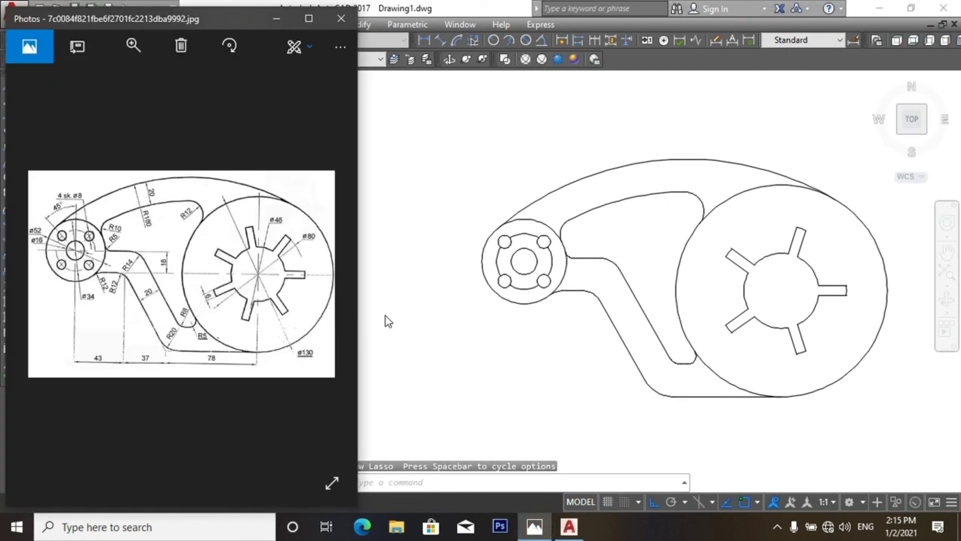